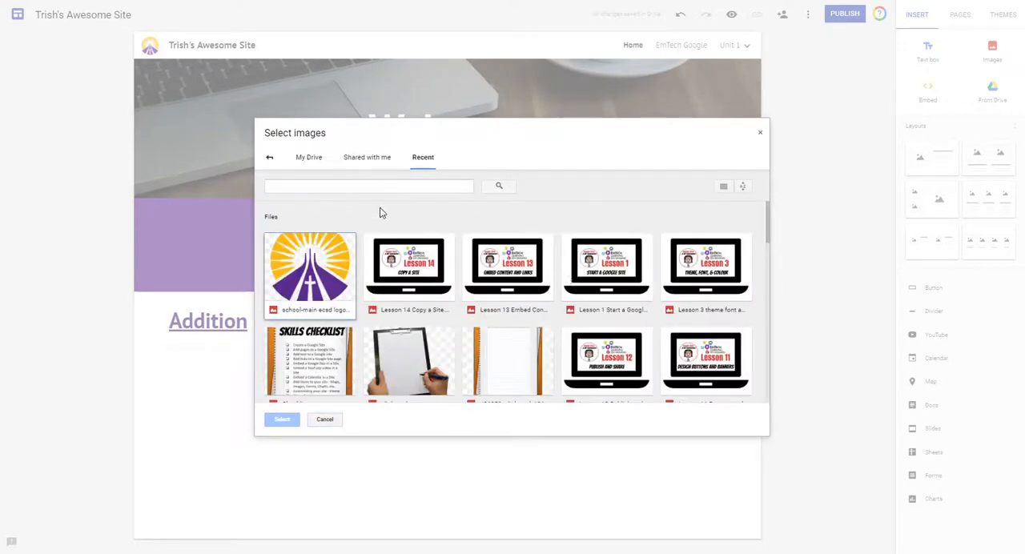
Search the web for images of "addition" and insert the 525 + 67 picture below the Addition heading.
left_click(270, 158)
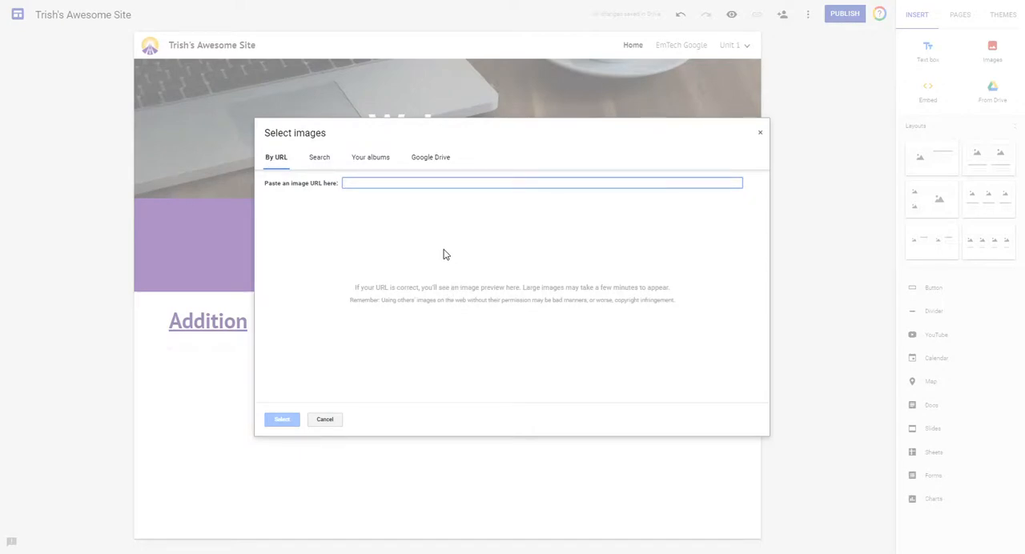
left_click(320, 158)
type("addition")
key("Return")
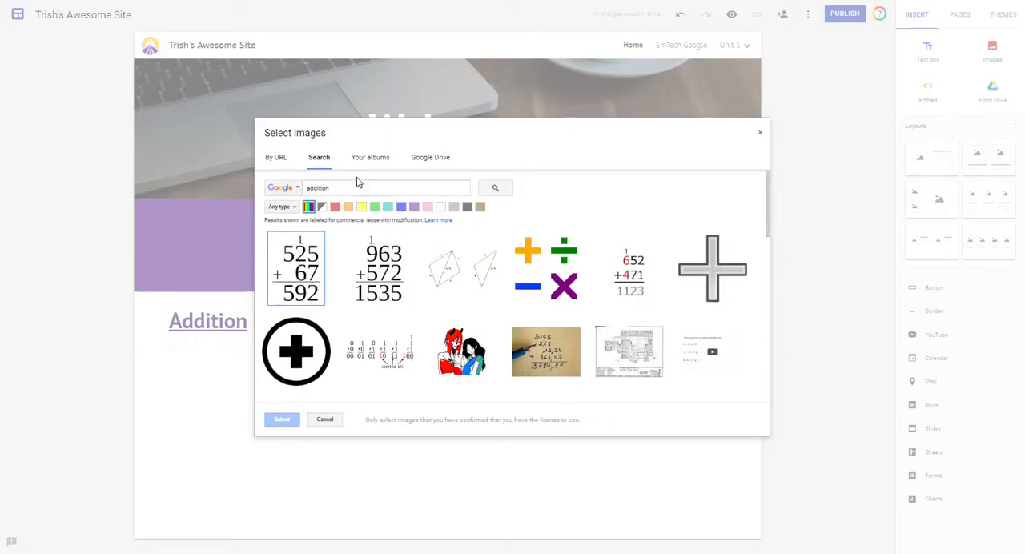
left_click(298, 280)
left_click(283, 420)
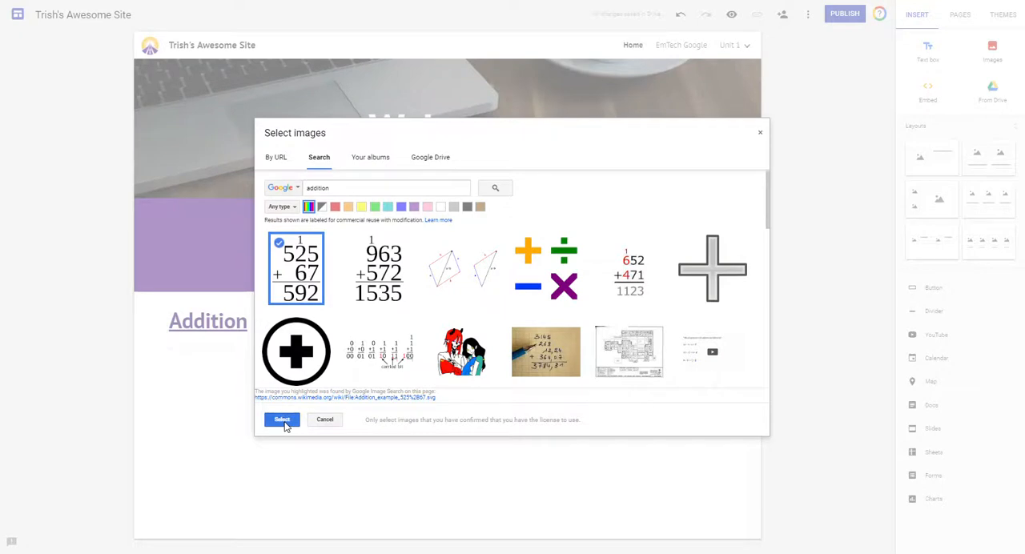
left_click(378, 465)
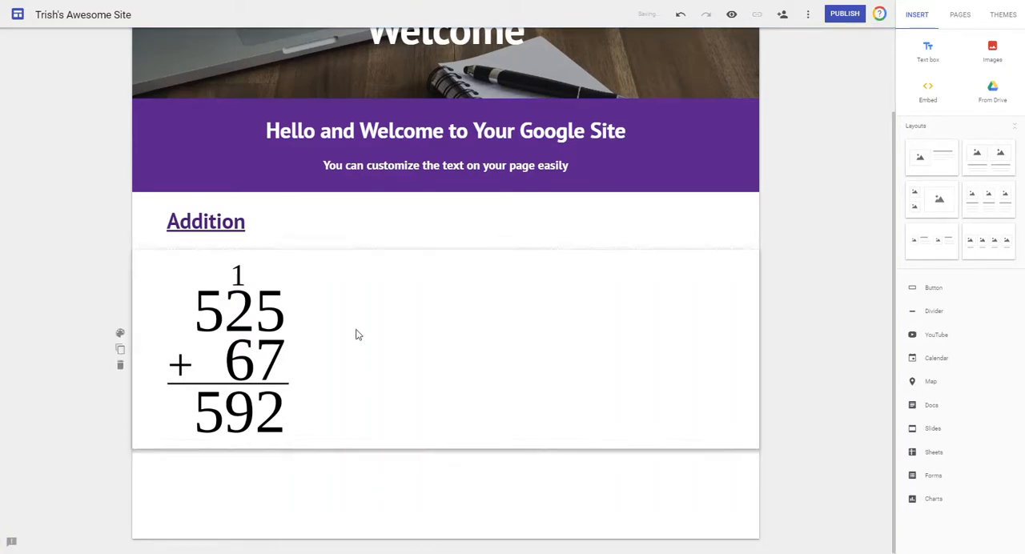
Search the web for images of "dog" and insert the golden dog facing the camera beside the addition picture.
double_click(383, 302)
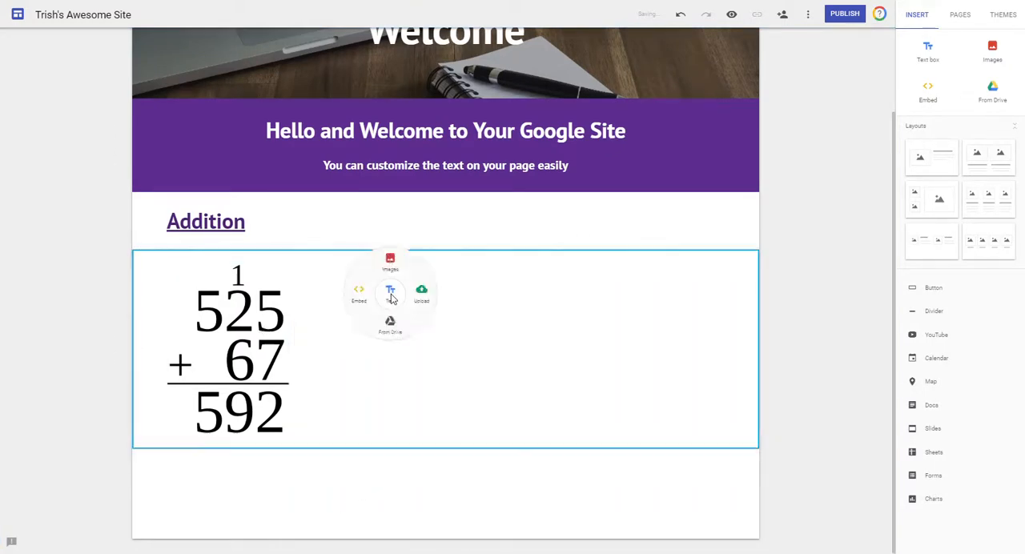
left_click(392, 261)
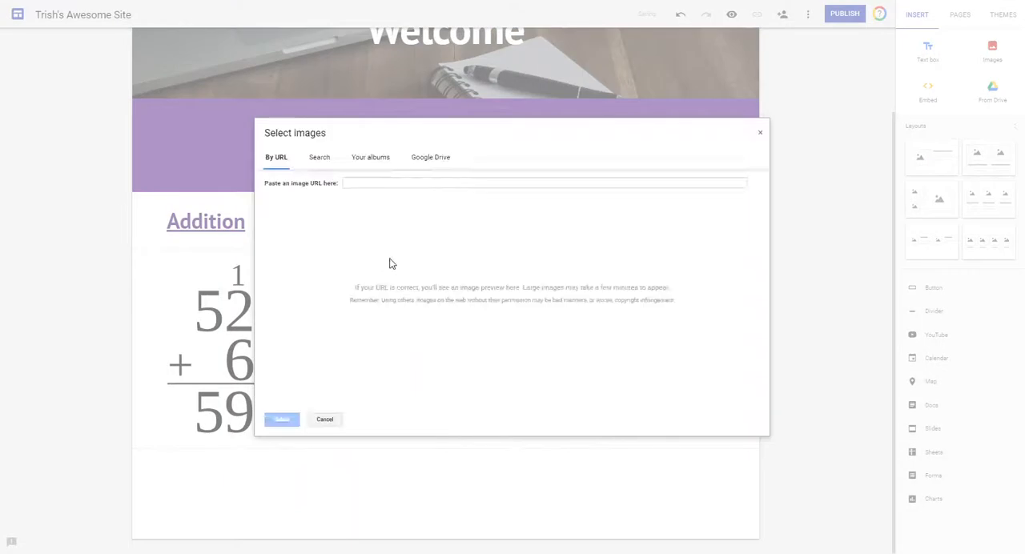
left_click(325, 159)
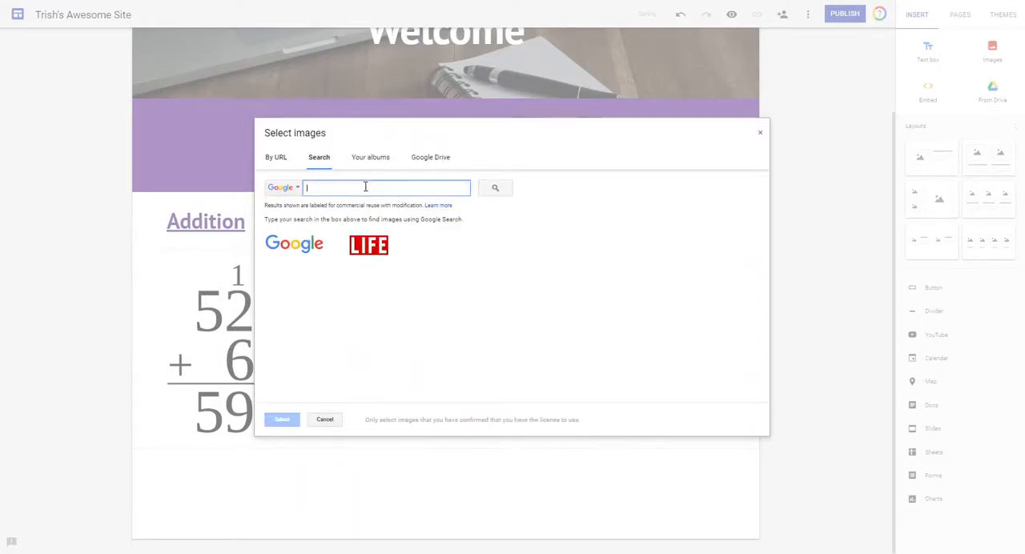
type("dog")
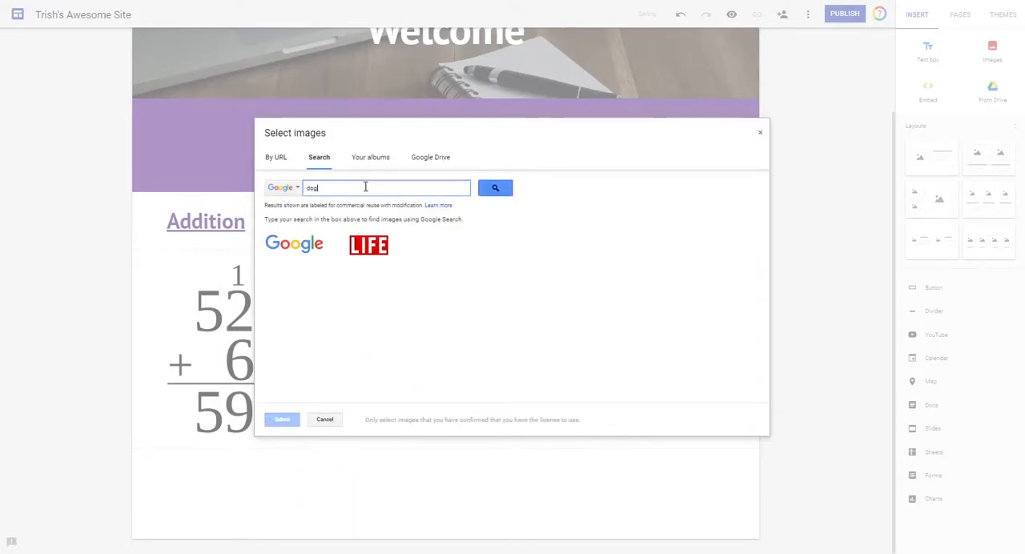
key("Return")
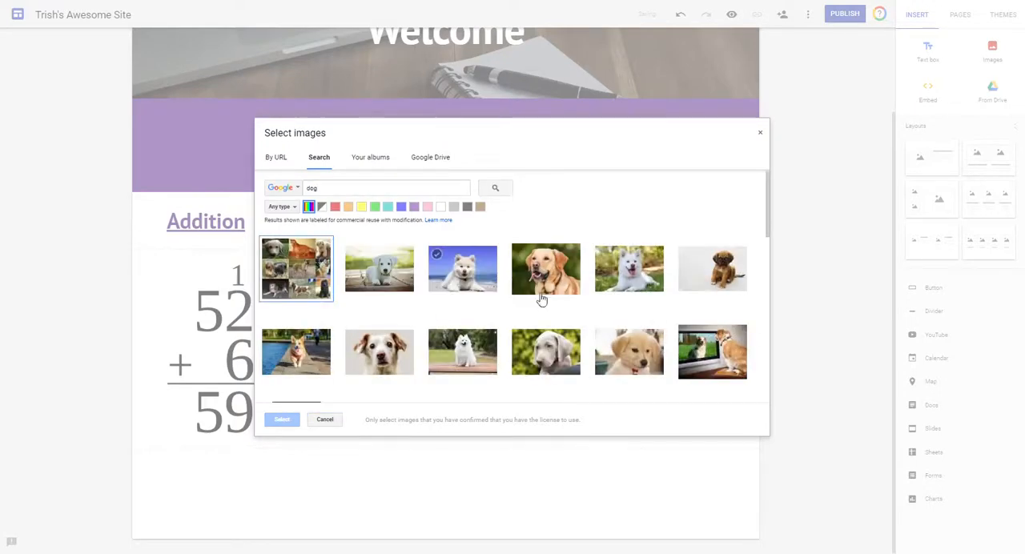
left_click(545, 268)
left_click(286, 419)
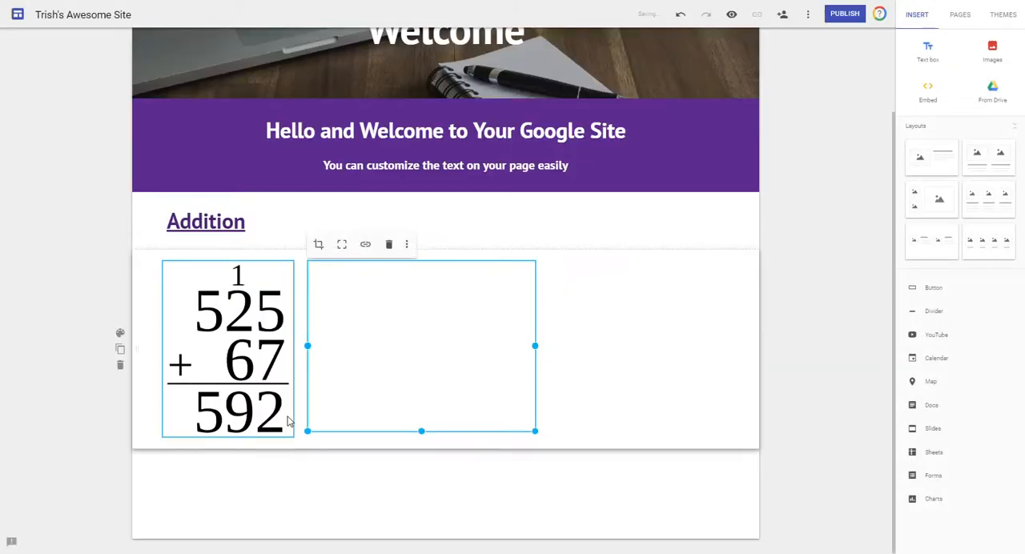
Insert the school logo from the recent Google Drive images, completing the row beside the dog picture.
double_click(611, 316)
left_click(448, 461)
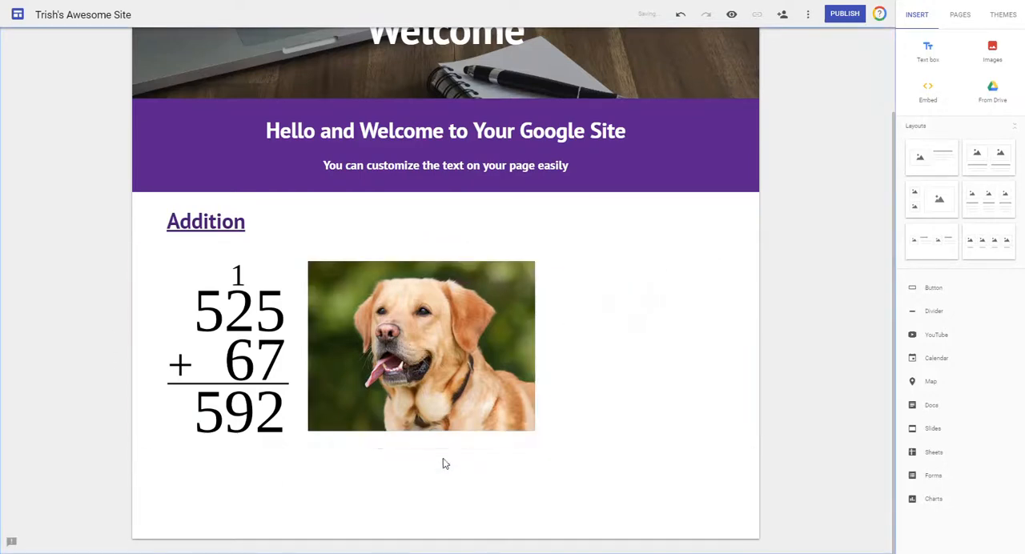
double_click(272, 472)
left_click(272, 442)
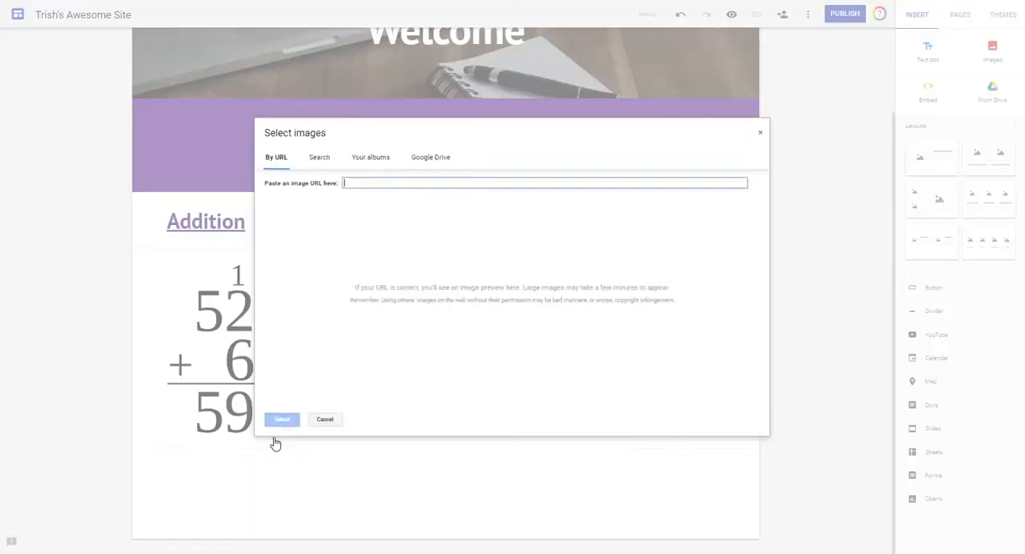
left_click(421, 159)
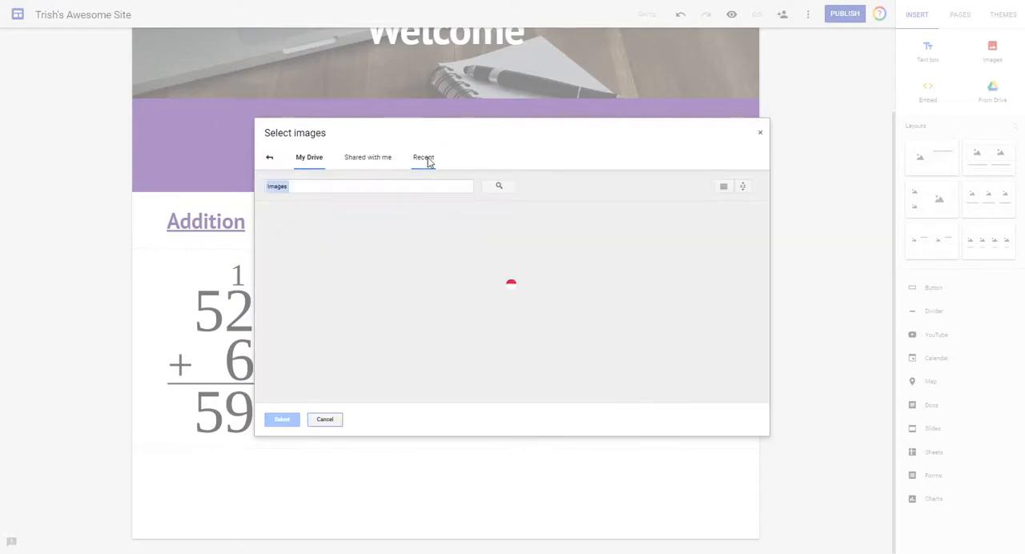
left_click(426, 160)
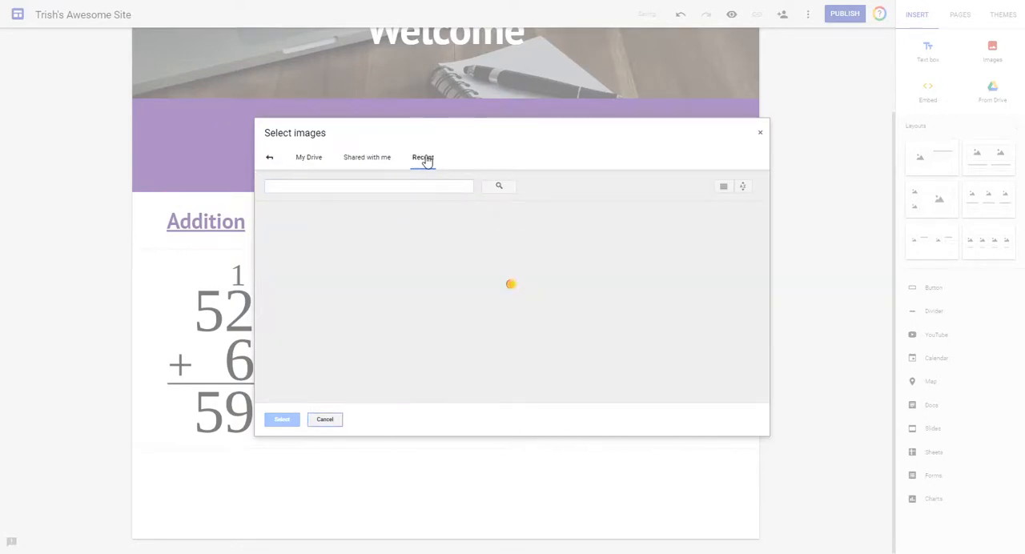
left_click(335, 301)
left_click(282, 420)
left_click(403, 473)
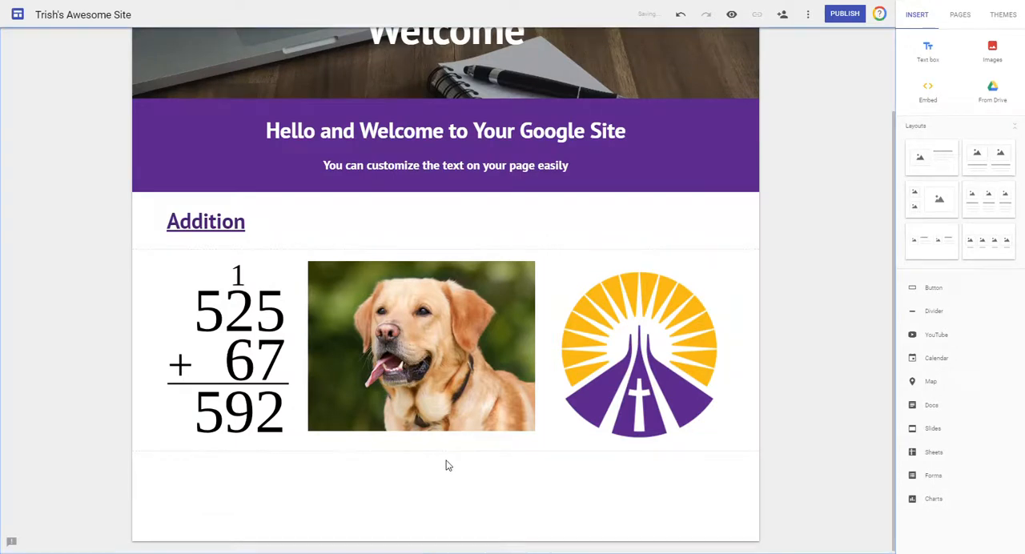
Try placing the dog picture inside the purple welcome section below its text.
scroll(433, 365, "up", 1)
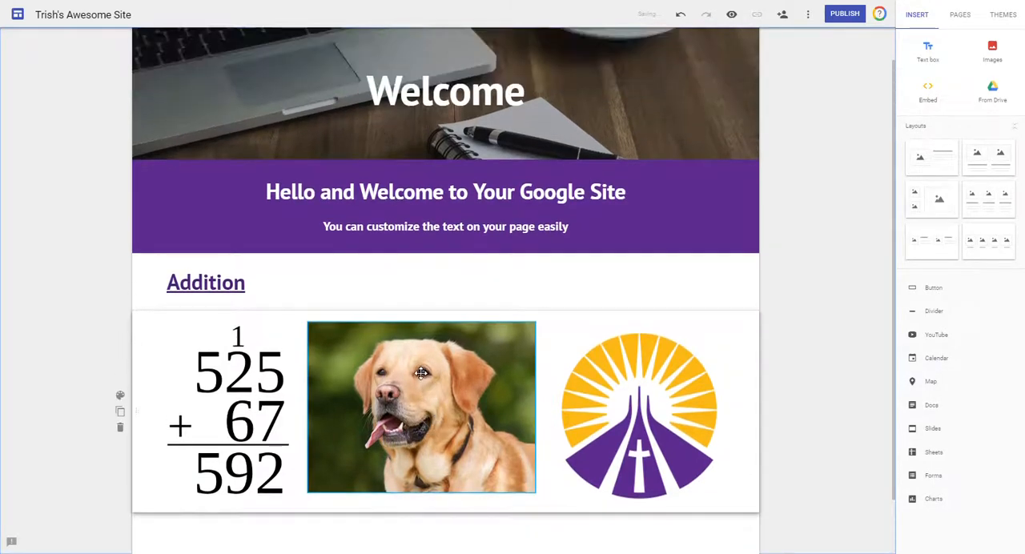
left_click(375, 386)
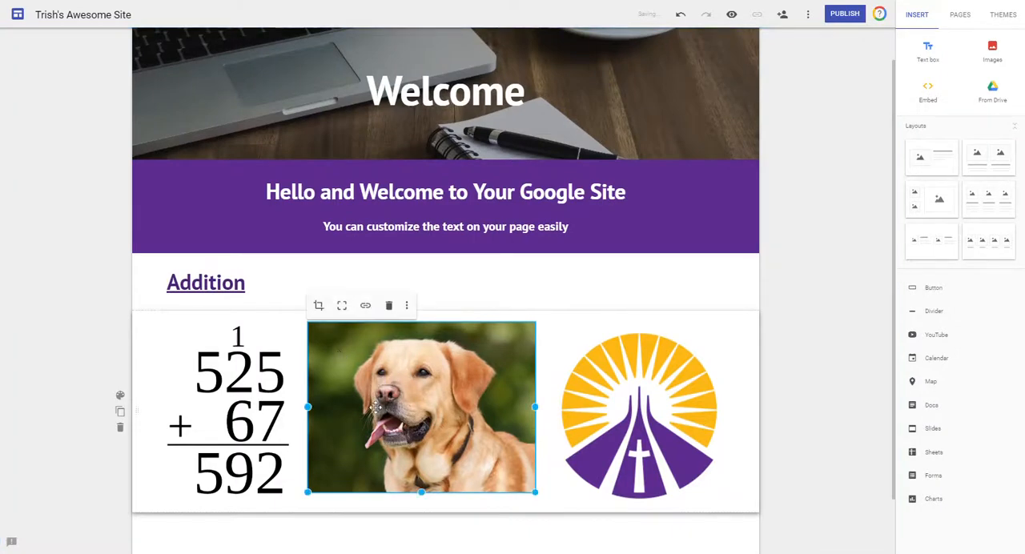
left_click_drag(385, 406, 468, 243)
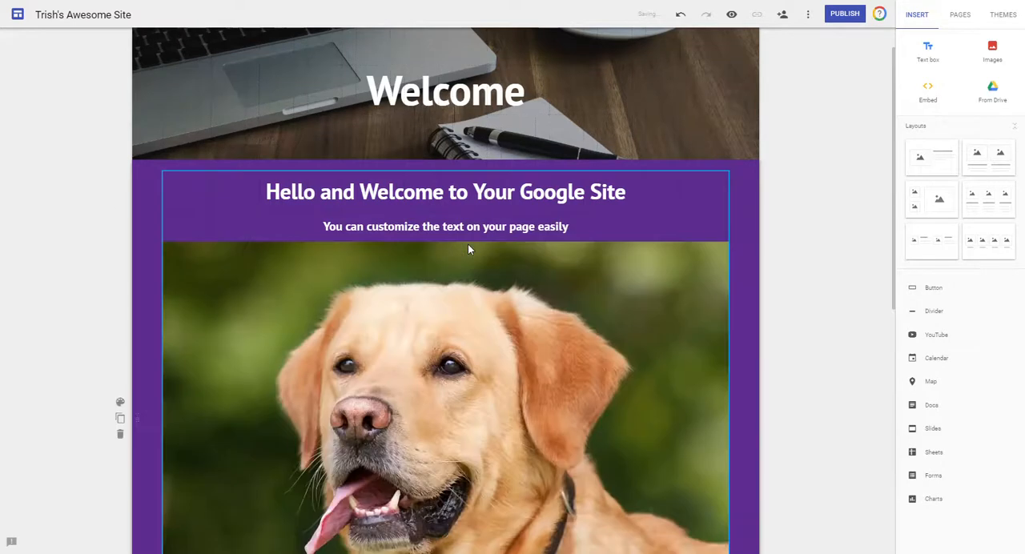
scroll(542, 268, "down", 2)
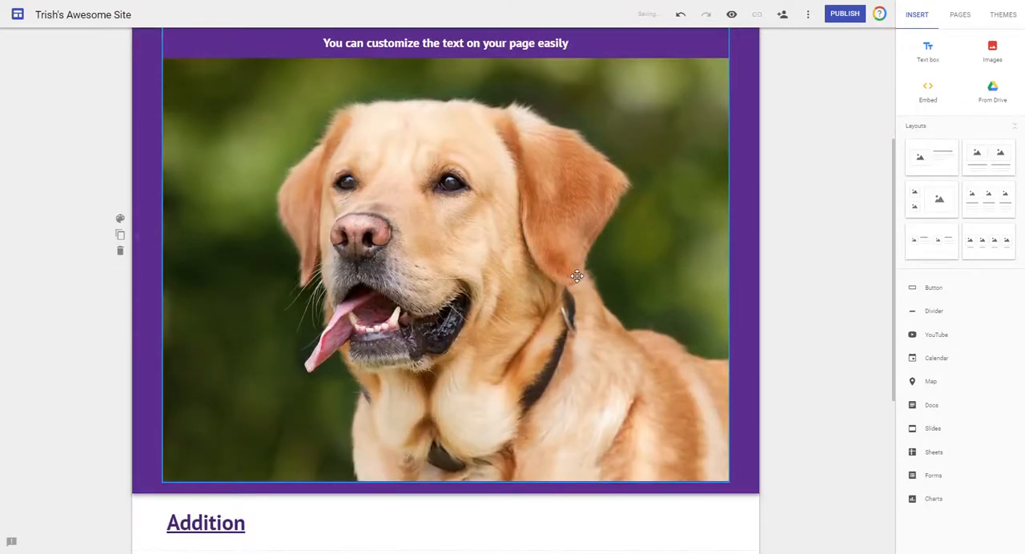
scroll(578, 276, "up", 2)
scroll(561, 272, "down", 1)
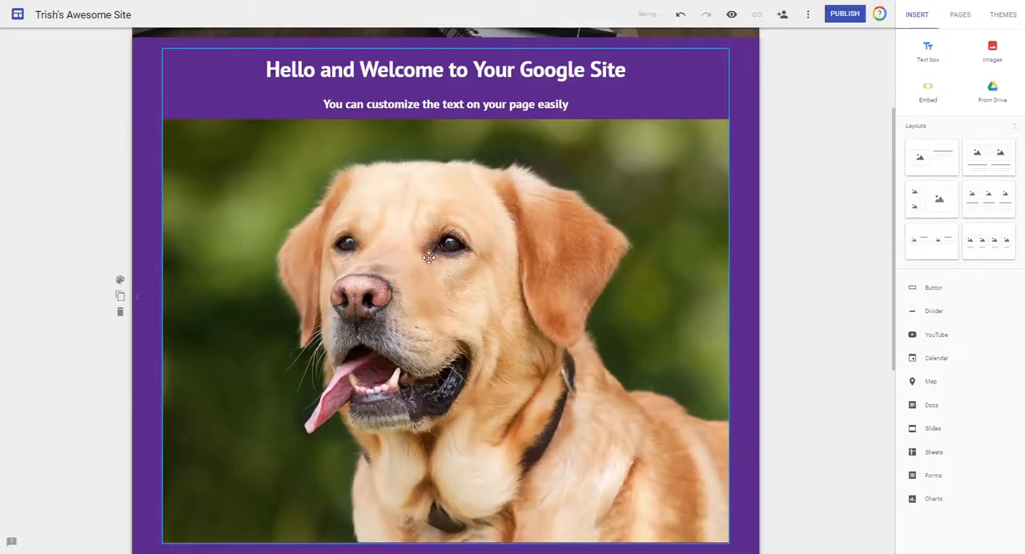
Try moving the enlarged dog picture out of the purple section, and undo the dog picture's moves.
left_click_drag(261, 275, 370, 309)
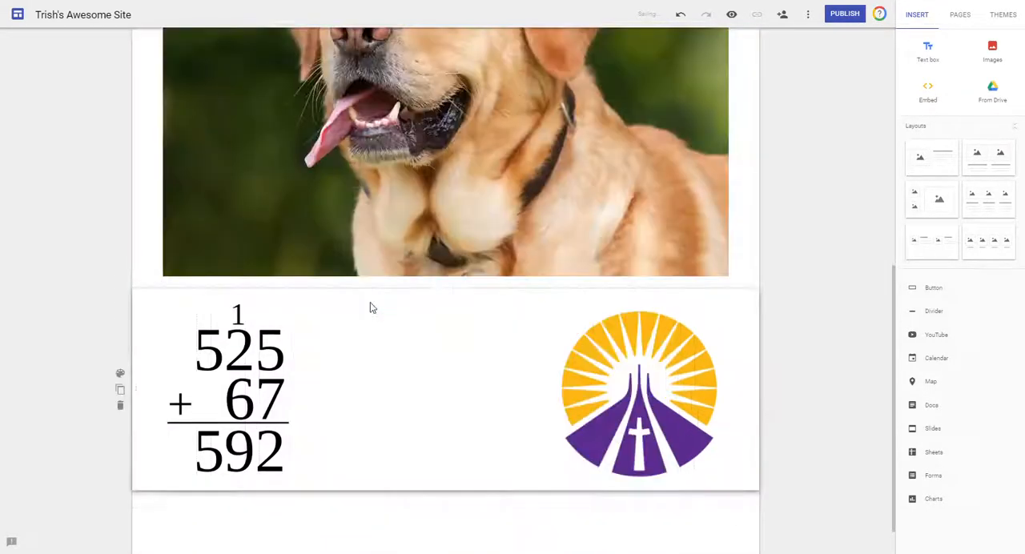
scroll(568, 299, "up", 5)
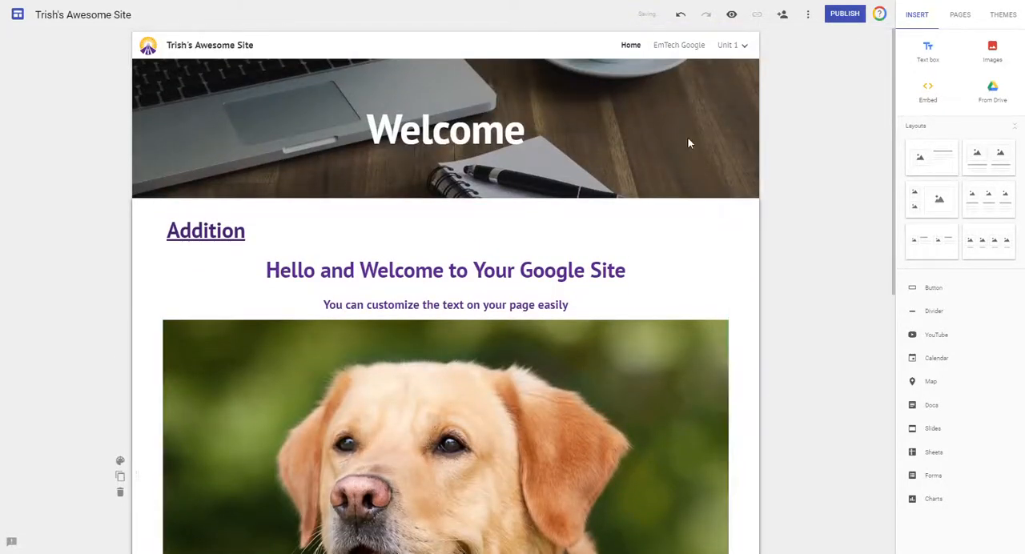
left_click(680, 16)
left_click(680, 16)
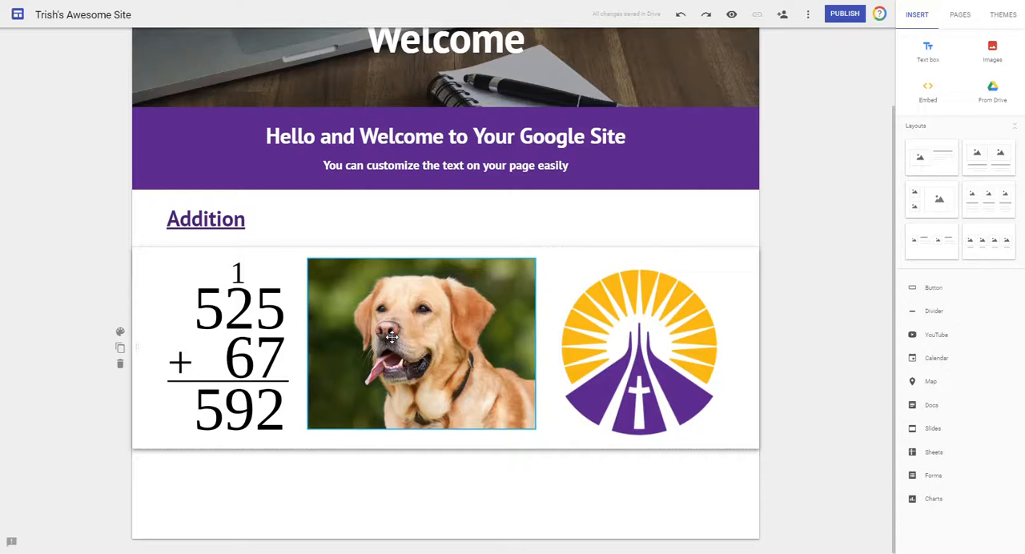
Move the dog picture into the purple welcome section, to the right of its text.
scroll(424, 328, "up", 2)
left_click_drag(387, 402, 718, 230)
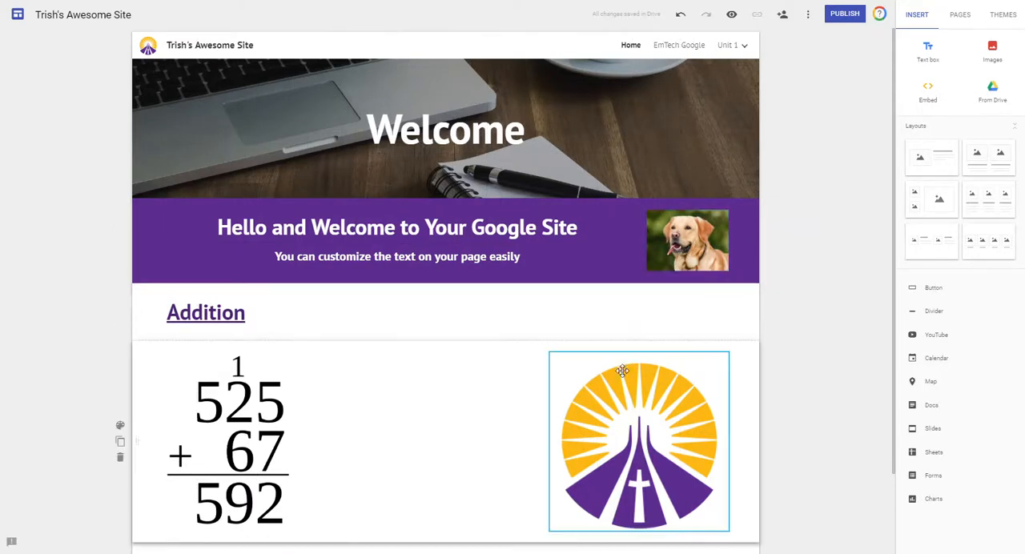
Move the school logo into the header image to the left of the Welcome title, and preview the site.
left_click_drag(634, 449, 460, 164)
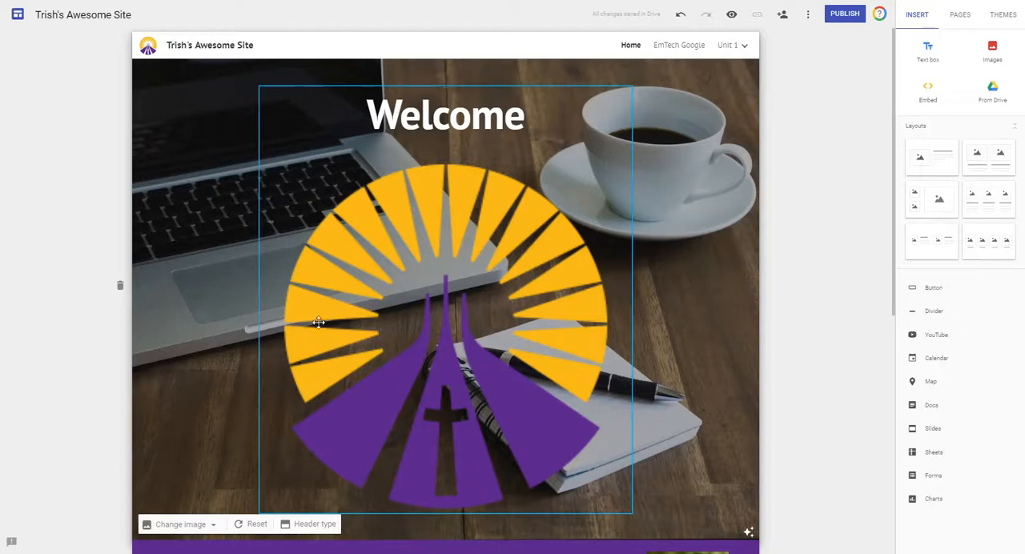
left_click(358, 318)
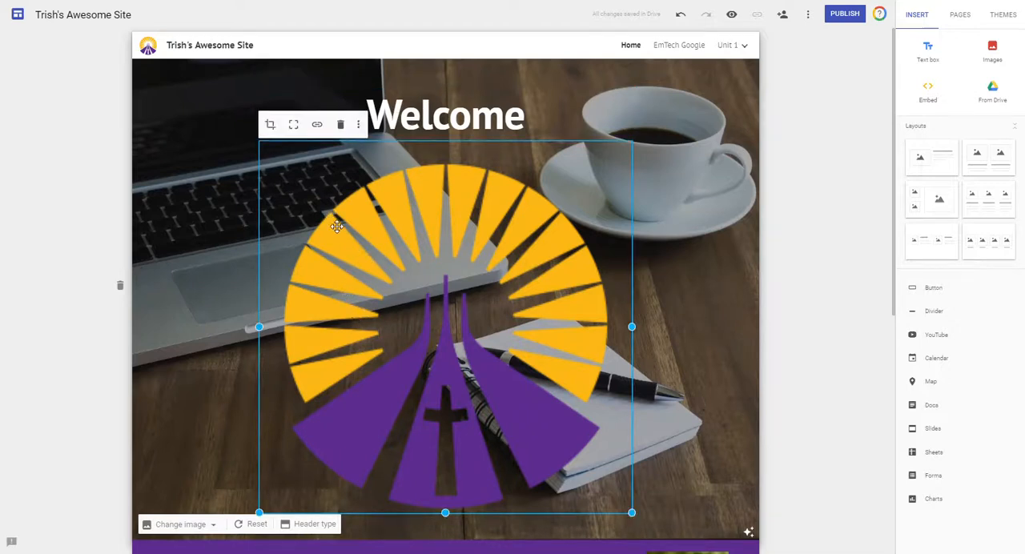
left_click_drag(313, 300, 233, 151)
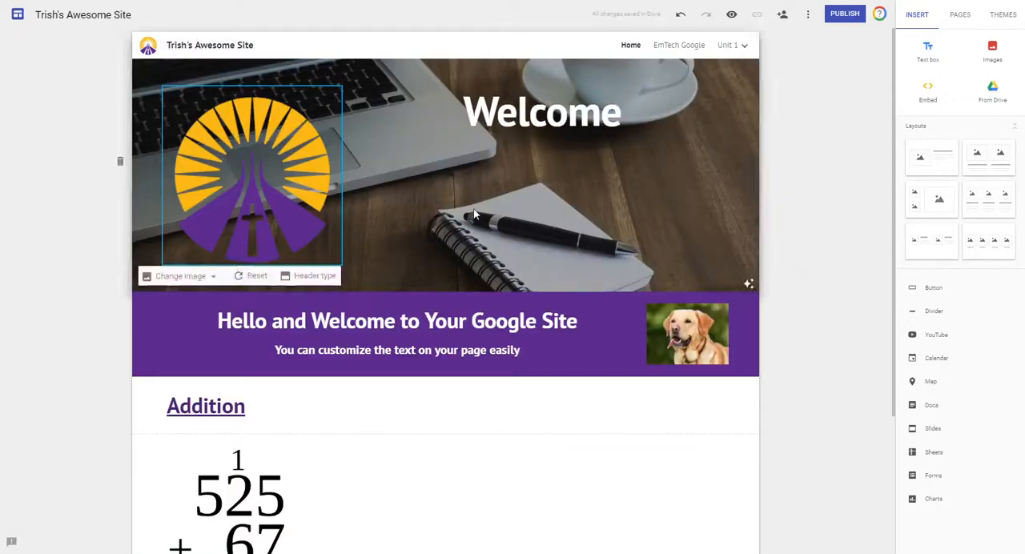
left_click(733, 16)
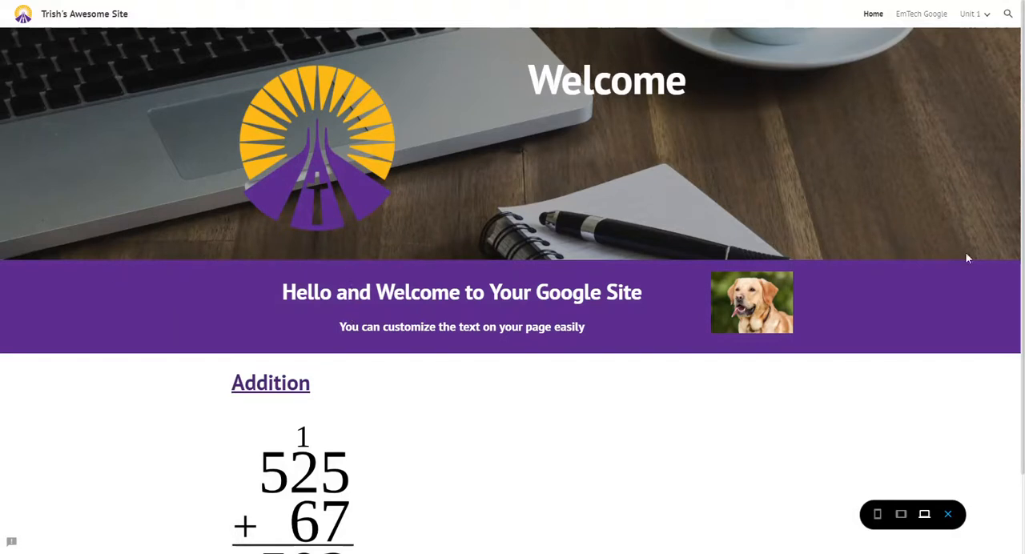
left_click(948, 514)
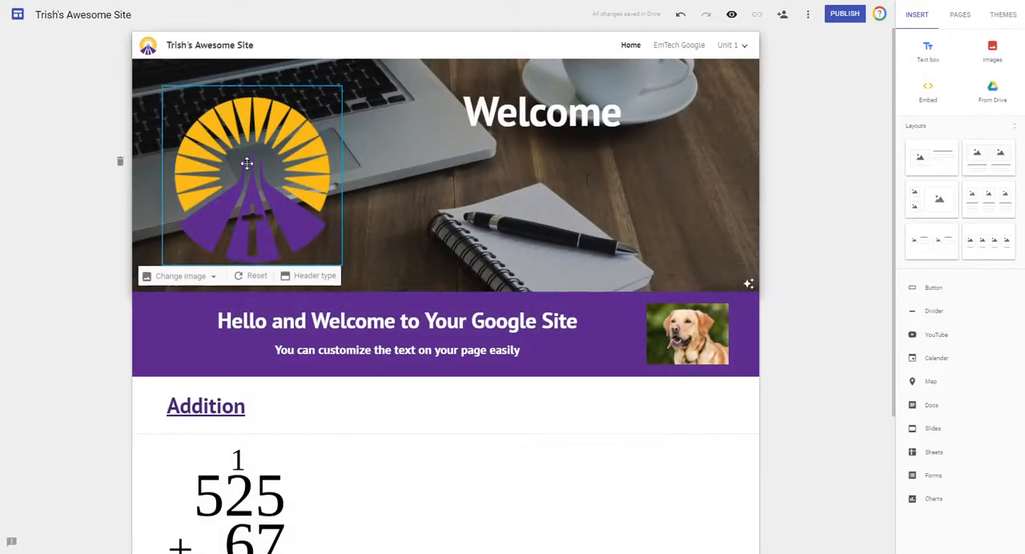
Move the school logo to the left of the Addition heading and crop it so the artwork fills the square frame.
left_click_drag(245, 163, 252, 408)
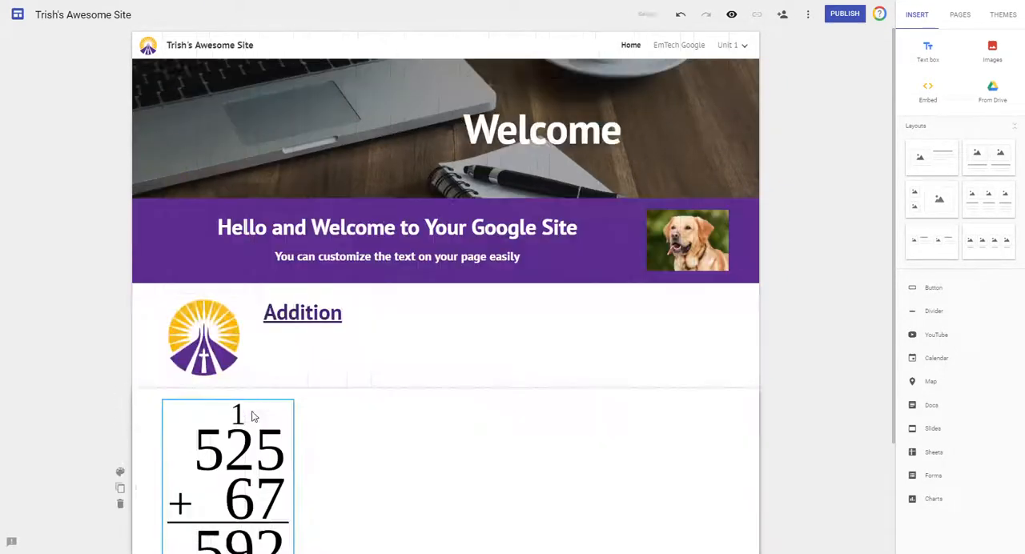
left_click(207, 322)
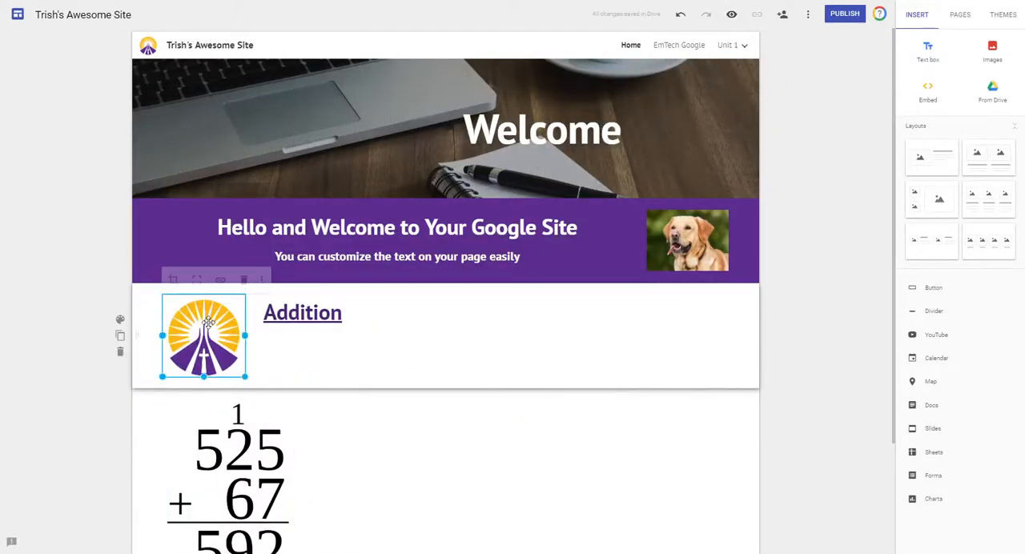
left_click(173, 278)
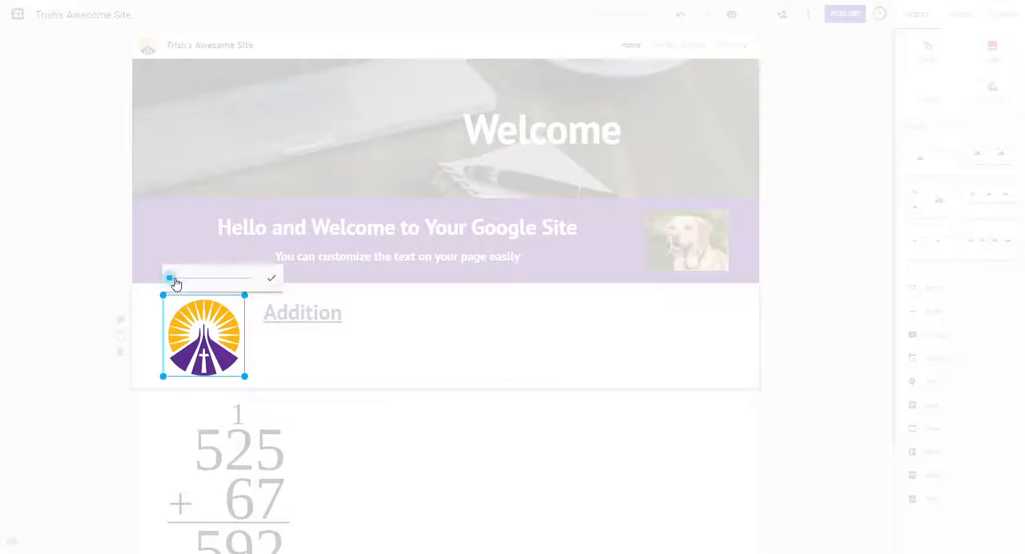
left_click_drag(170, 279, 175, 279)
left_click(272, 278)
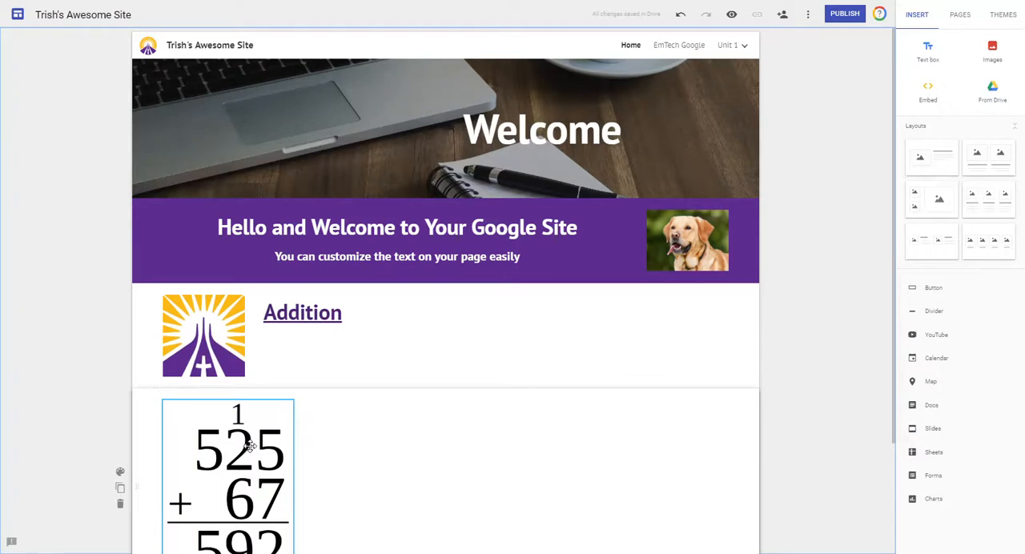
Move the addition problem picture between the school logo and the Addition heading, and uncrop the logo.
left_click_drag(222, 490, 233, 335)
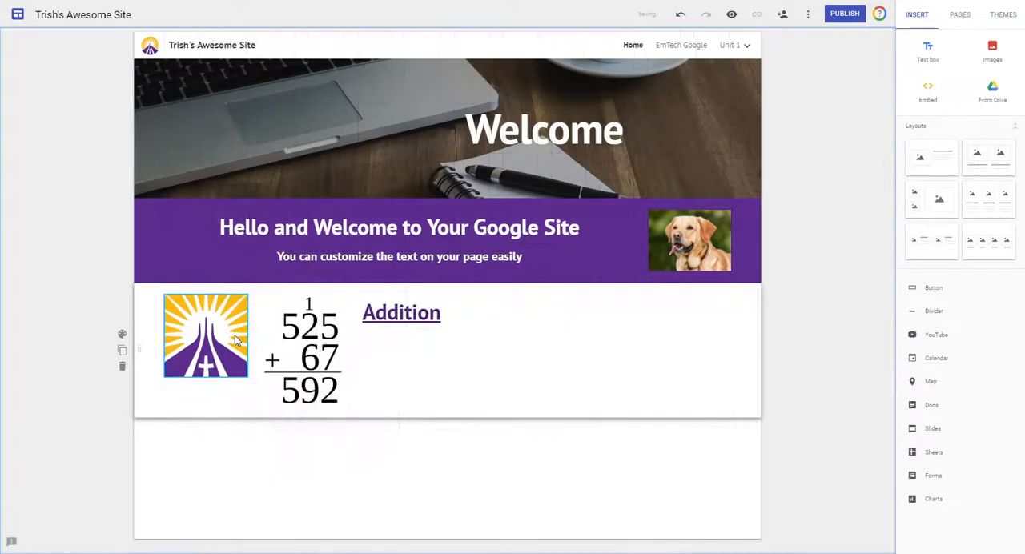
left_click(194, 326)
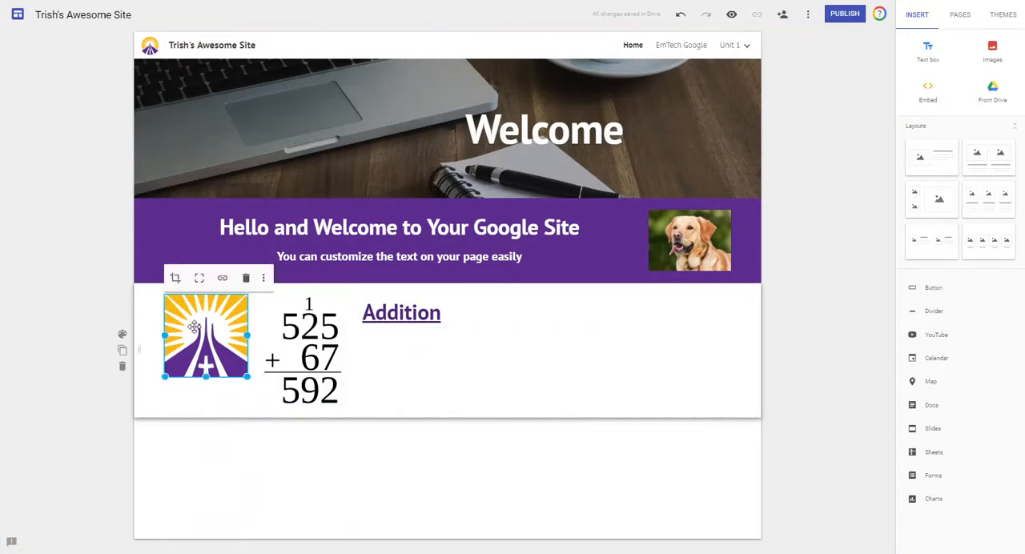
left_click(200, 279)
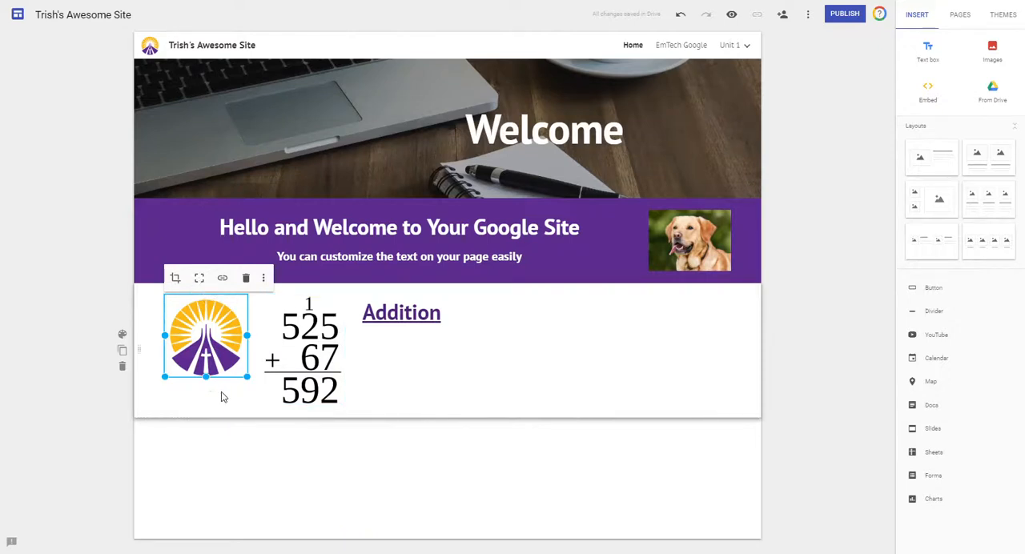
left_click(269, 456)
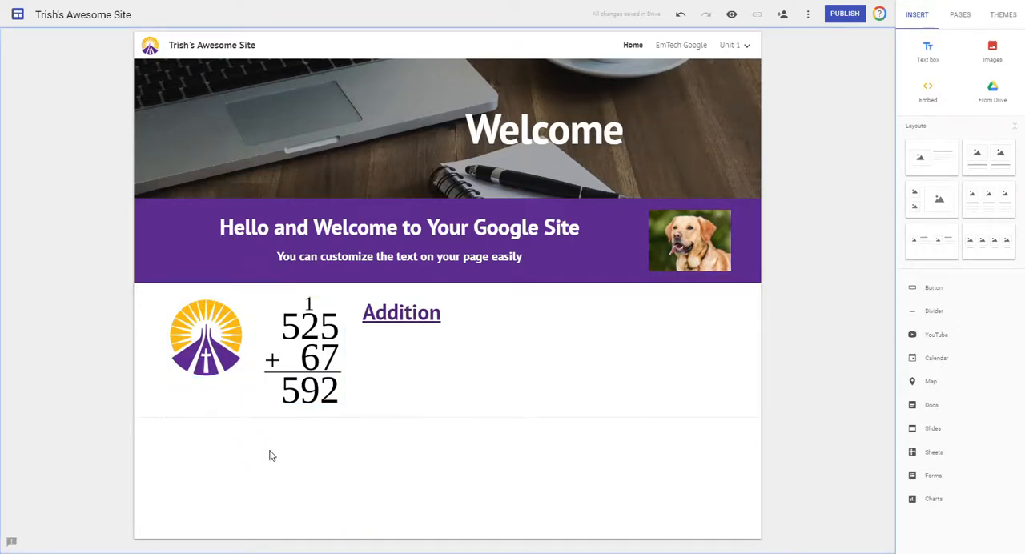
Link the school logo beside the addition problem to the site's Unit 1 page.
left_click(221, 340)
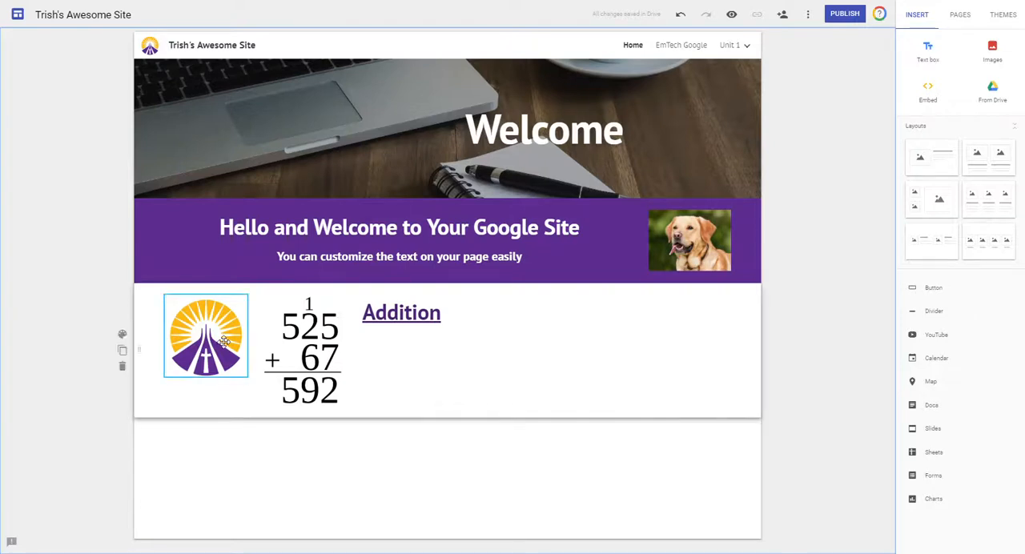
left_click(212, 321)
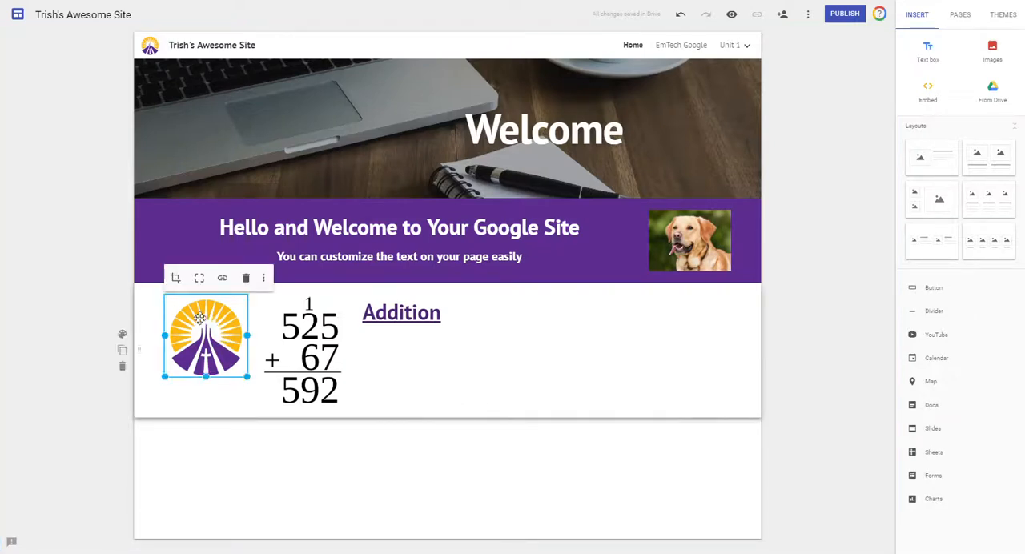
left_click(223, 278)
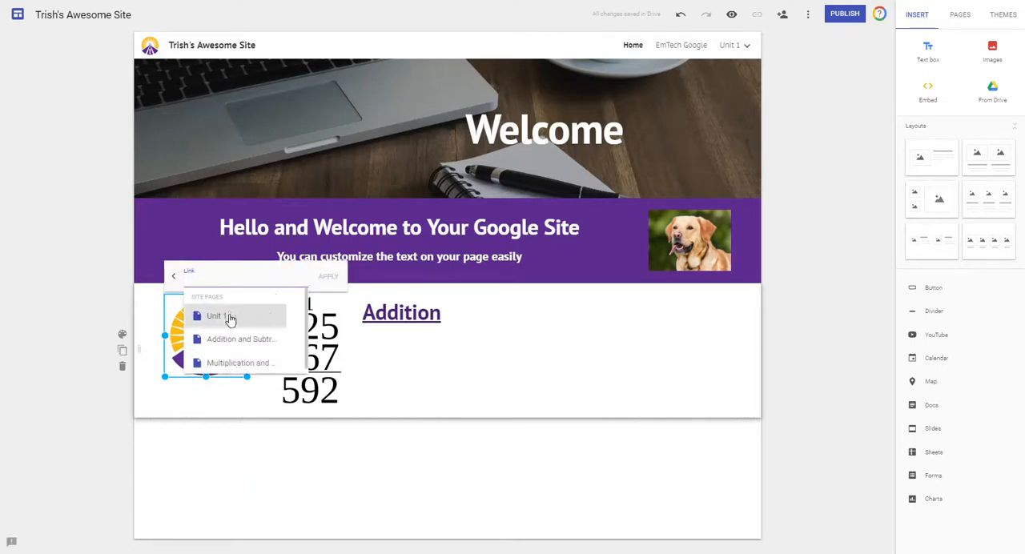
left_click(224, 316)
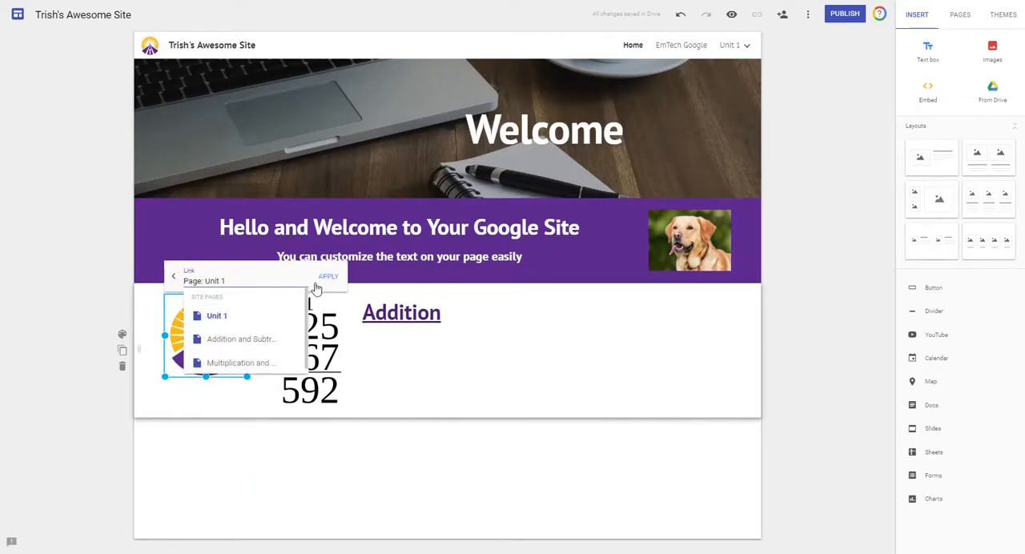
left_click(331, 277)
left_click(237, 478)
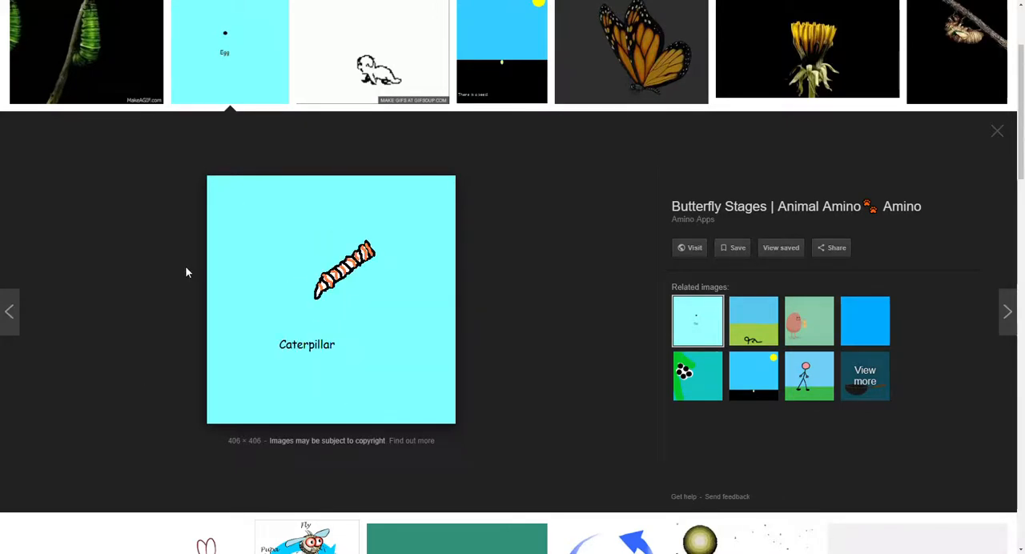
Copy the image address of the Butterfly Stages GIF from the image search and switch back to the site editor.
right_click(303, 218)
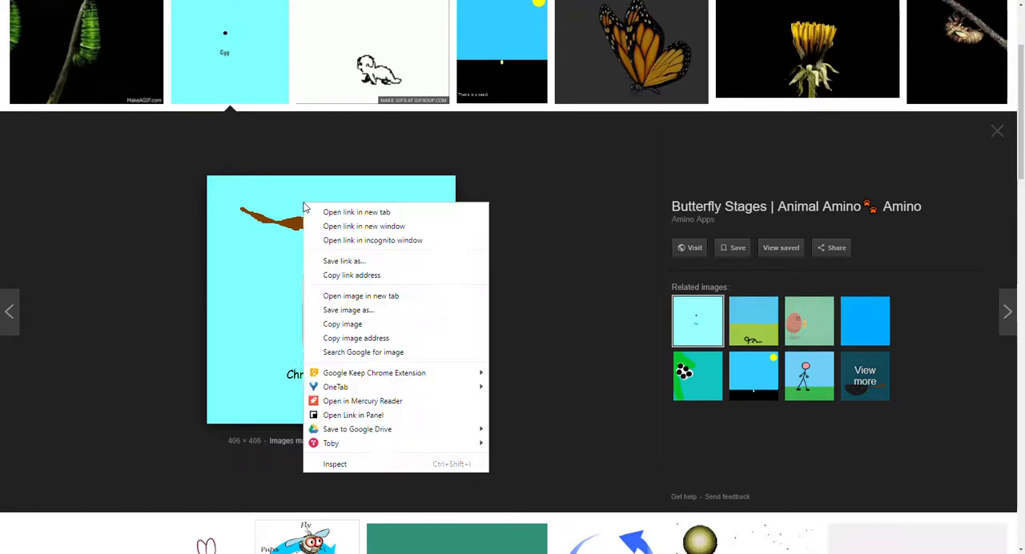
left_click(356, 338)
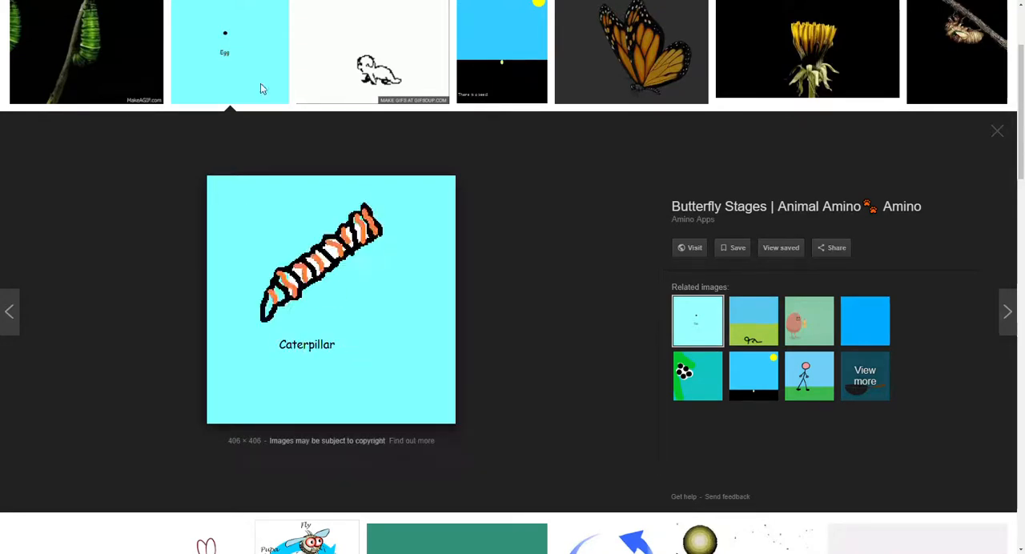
left_click(104, 1)
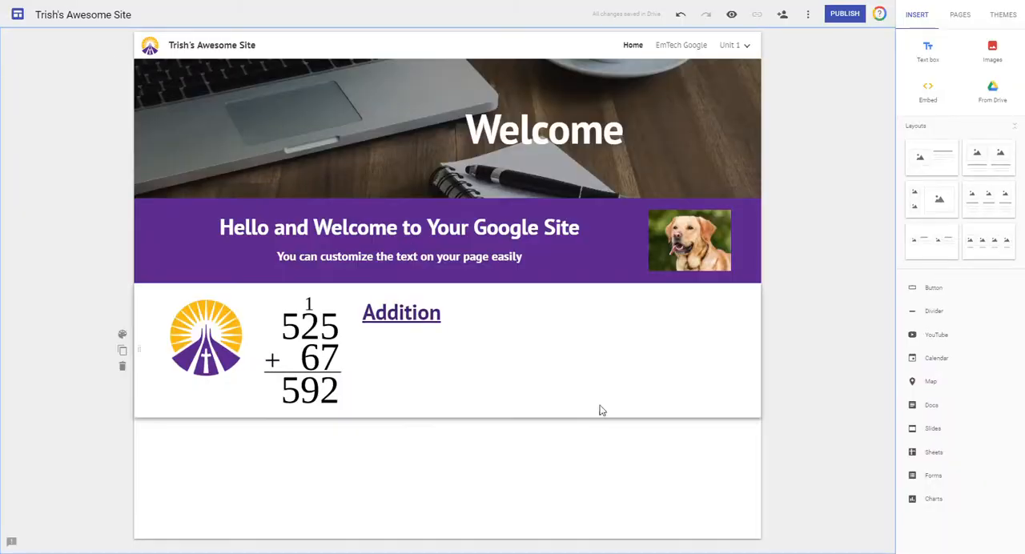
Insert the butterfly stages GIF by its copied URL into the empty area below the Addition section.
double_click(387, 475)
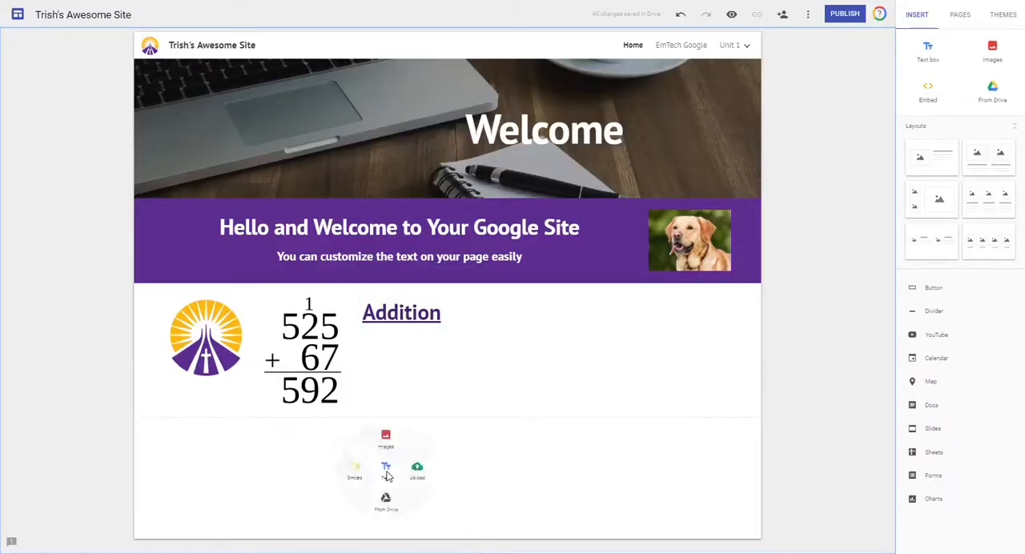
left_click(385, 449)
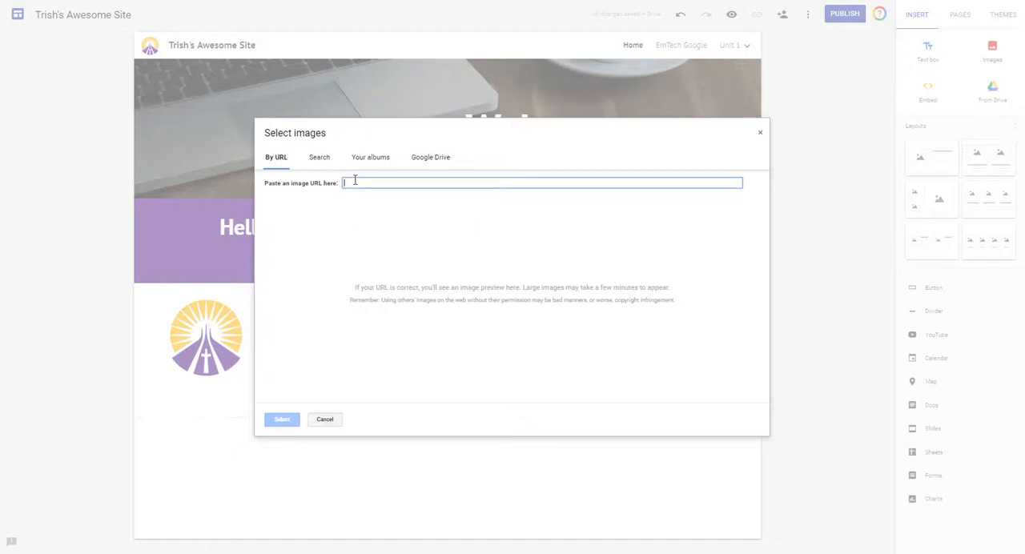
key("ctrl+v")
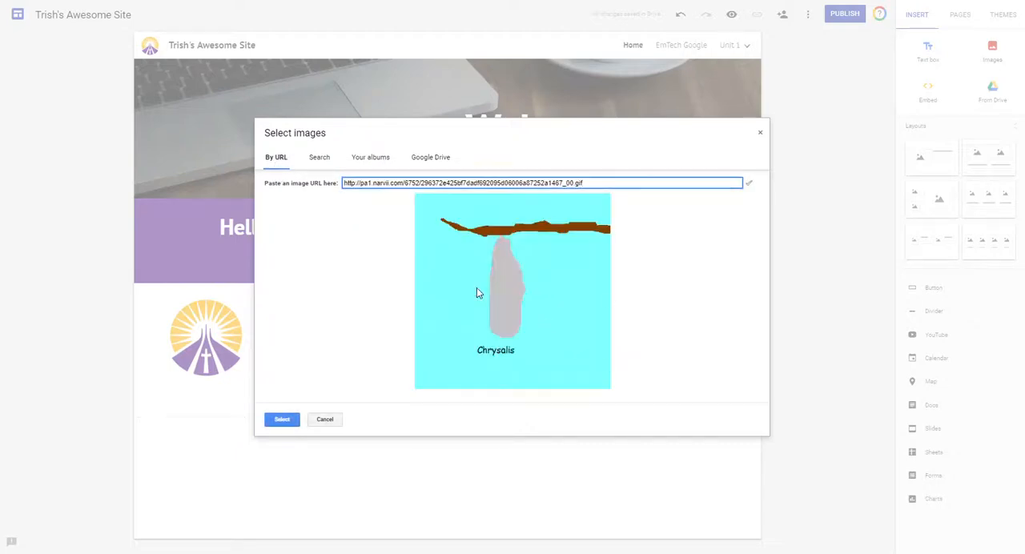
left_click(280, 421)
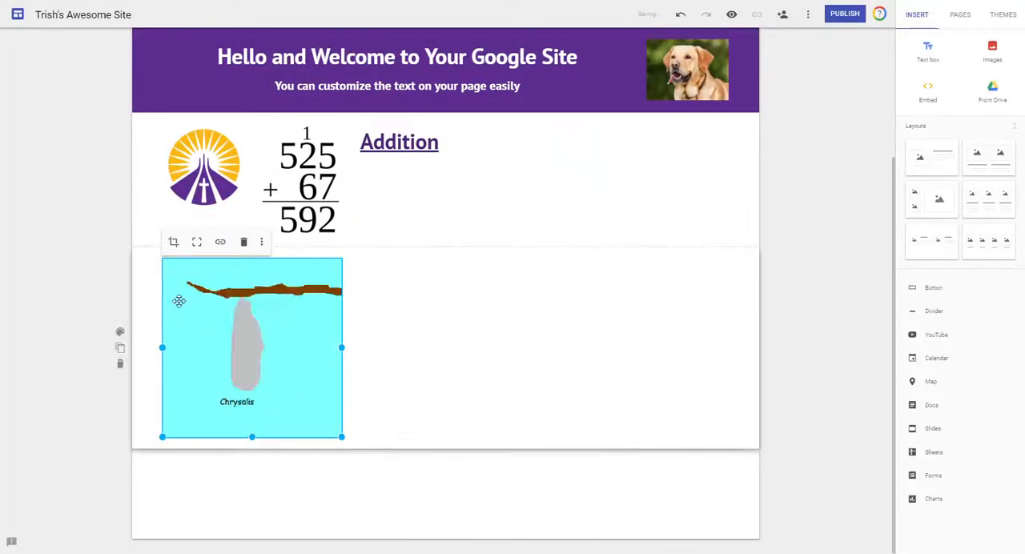
left_click(144, 274)
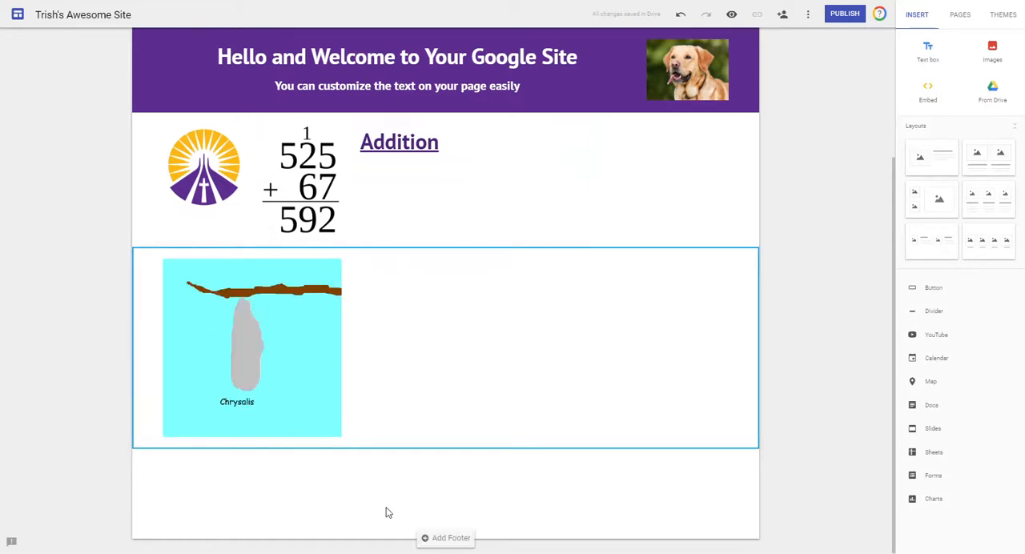
Move the butterfly GIF to the right end of the Addition section, then into its own section directly below.
scroll(305, 467, "up", 2)
left_click_drag(192, 482, 738, 278)
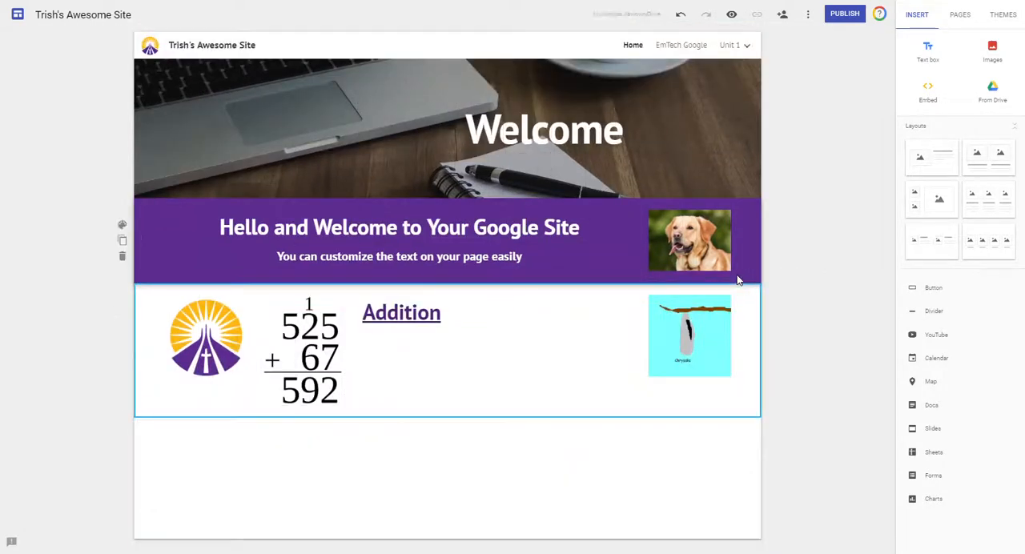
left_click_drag(666, 316, 291, 478)
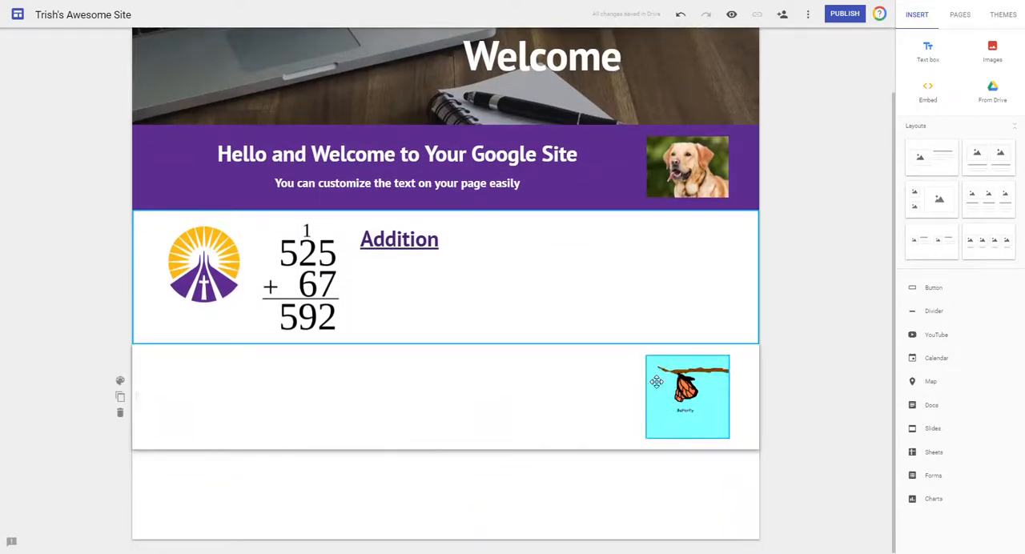
Enlarge the butterfly GIF from its lower-left corner, then shrink it from its lower-right corner into a narrow strip.
left_click(666, 381)
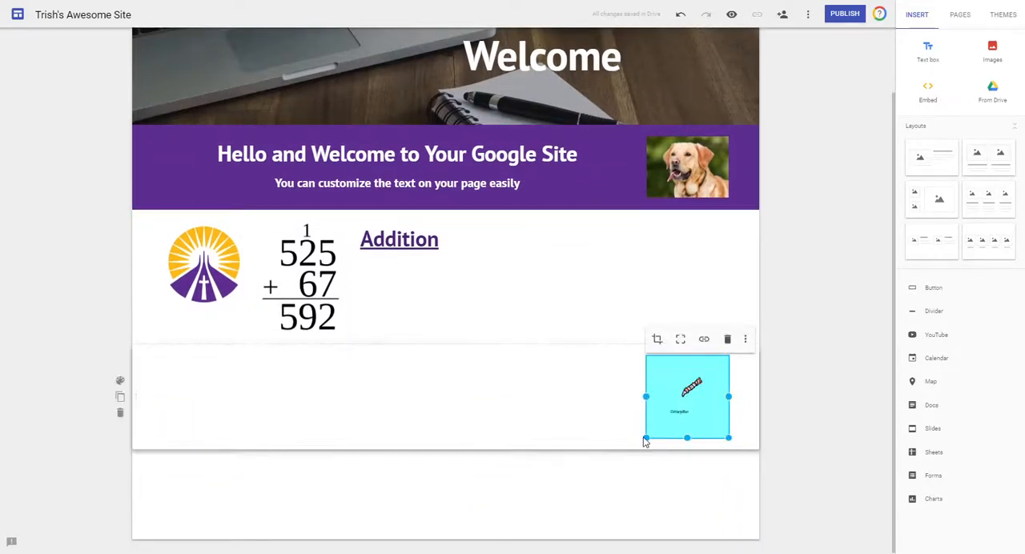
left_click_drag(646, 438, 497, 552)
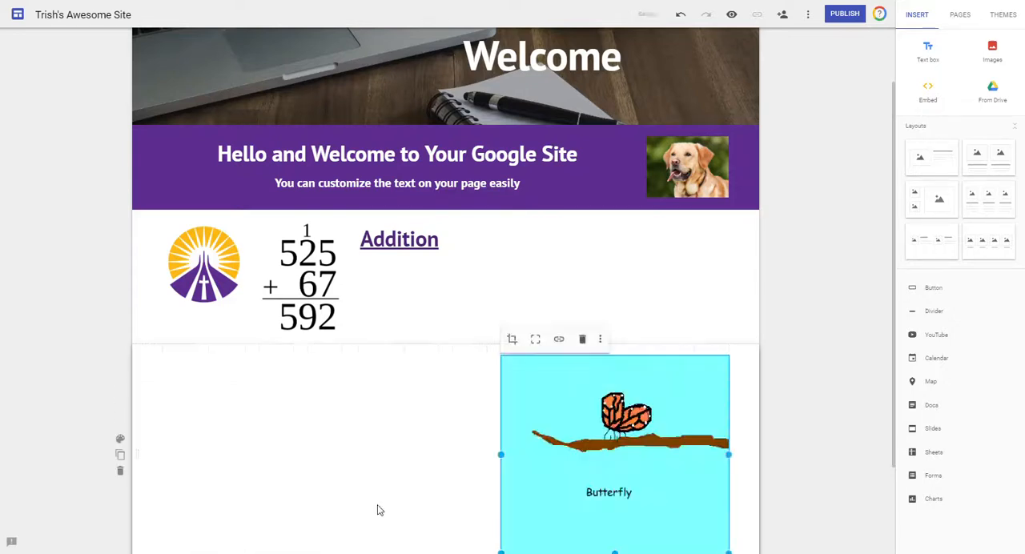
scroll(489, 403, "down", 2)
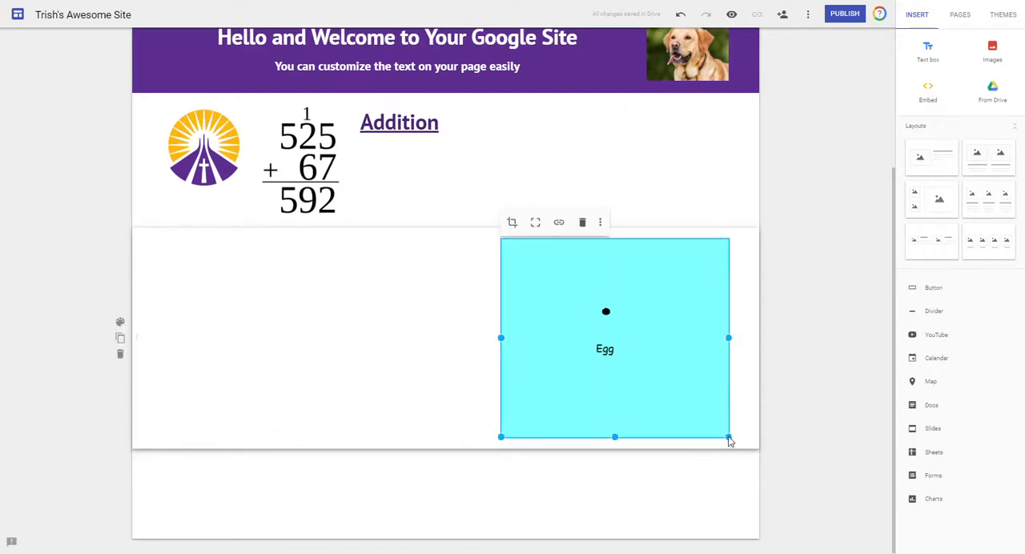
left_click_drag(728, 438, 535, 348)
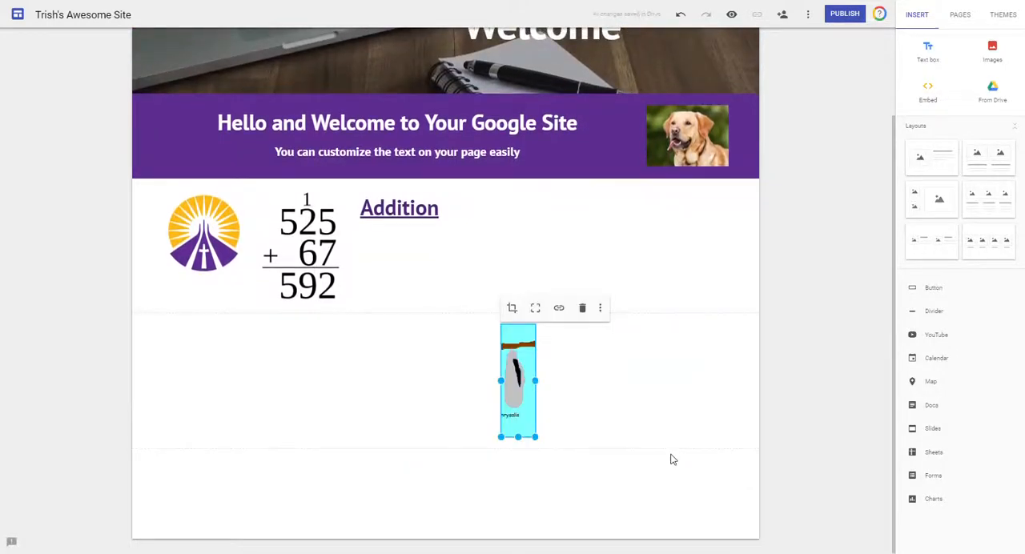
Uncrop the butterfly GIF and enlarge it to a little over a quarter of the page width.
left_click(536, 309)
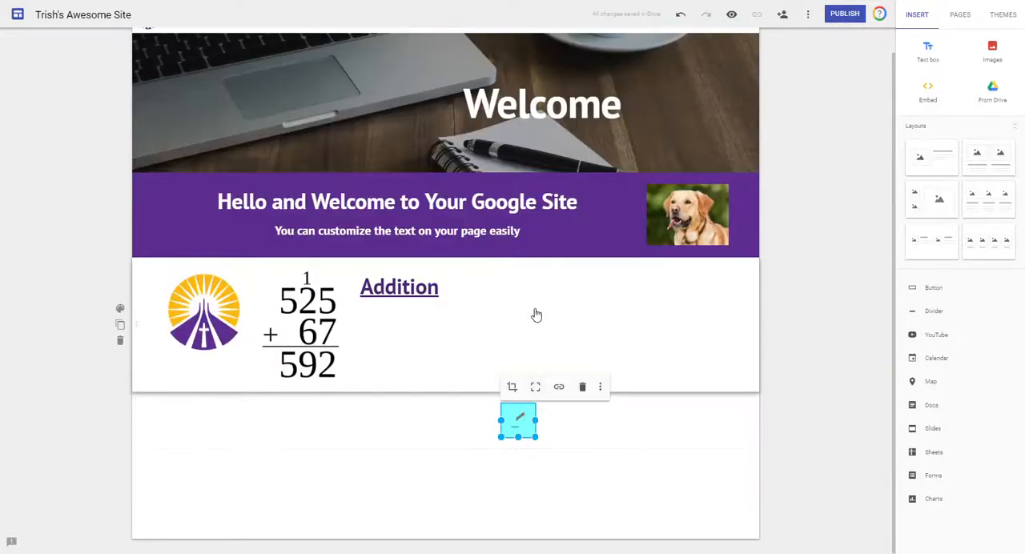
left_click_drag(535, 437, 679, 437)
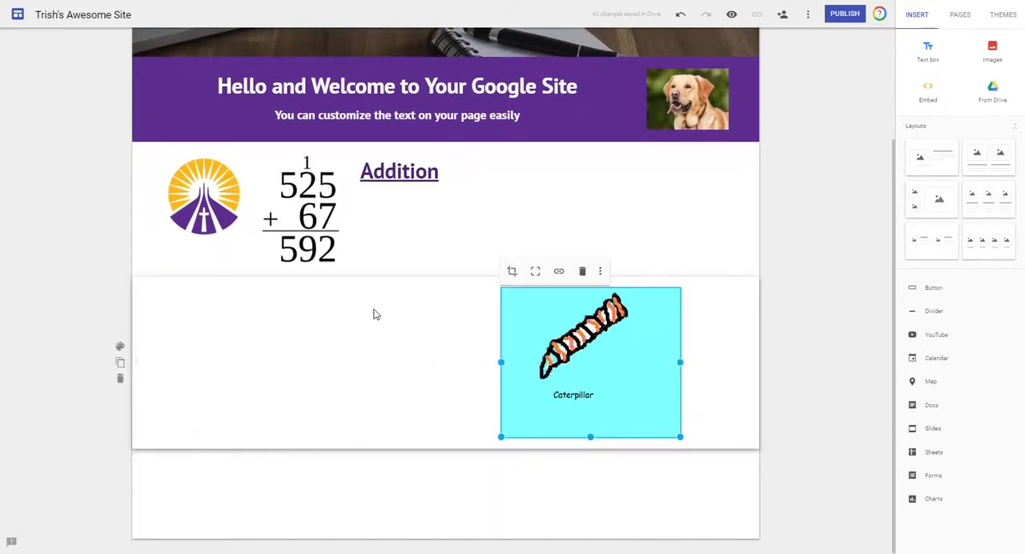
left_click(361, 394)
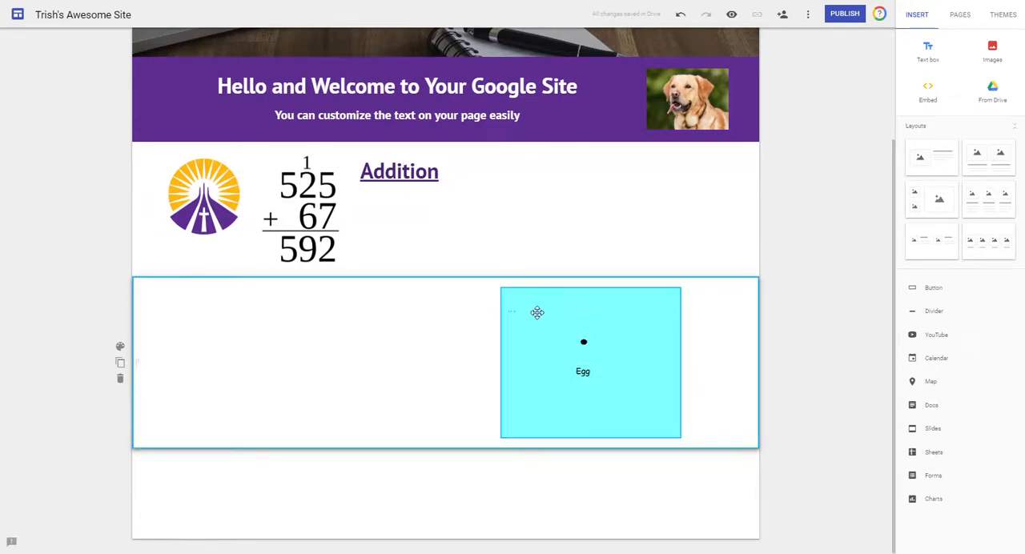
Add the caption "Lifecycle" below the butterfly GIF.
left_click(536, 312)
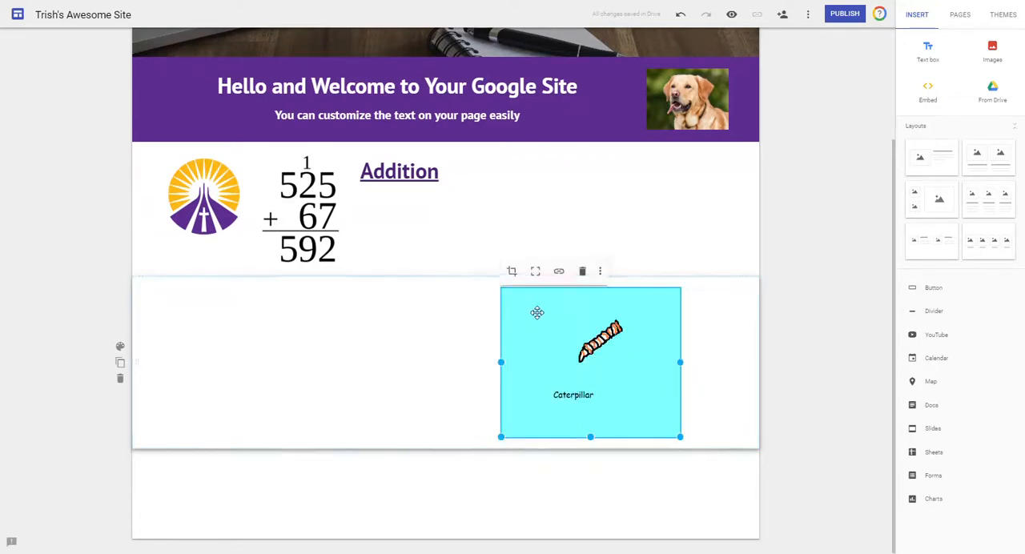
left_click(600, 273)
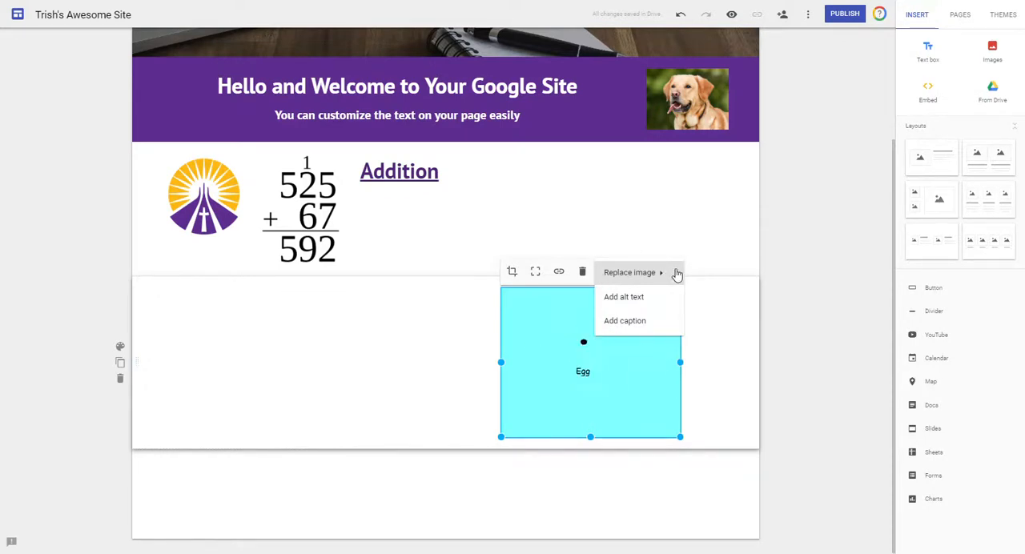
left_click(624, 320)
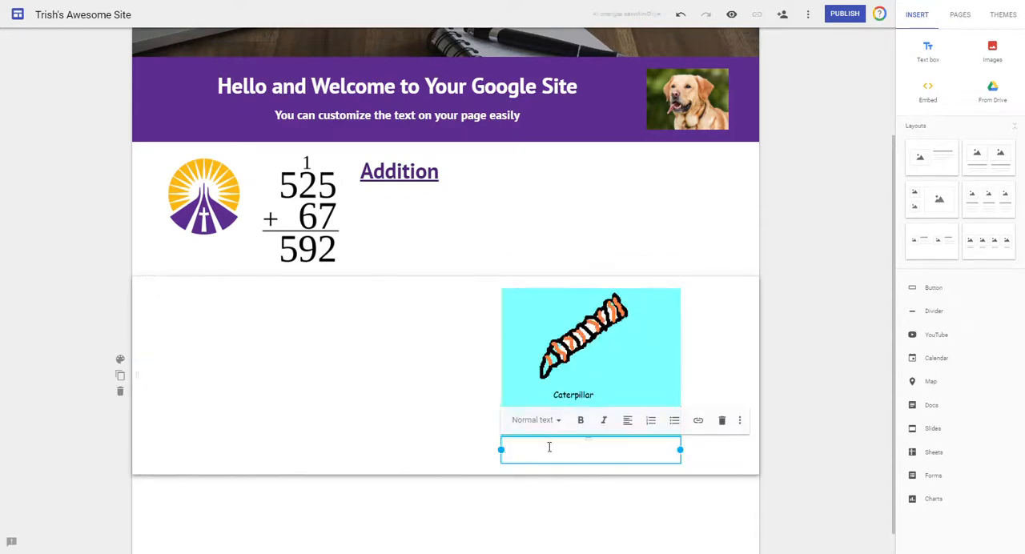
type("Li")
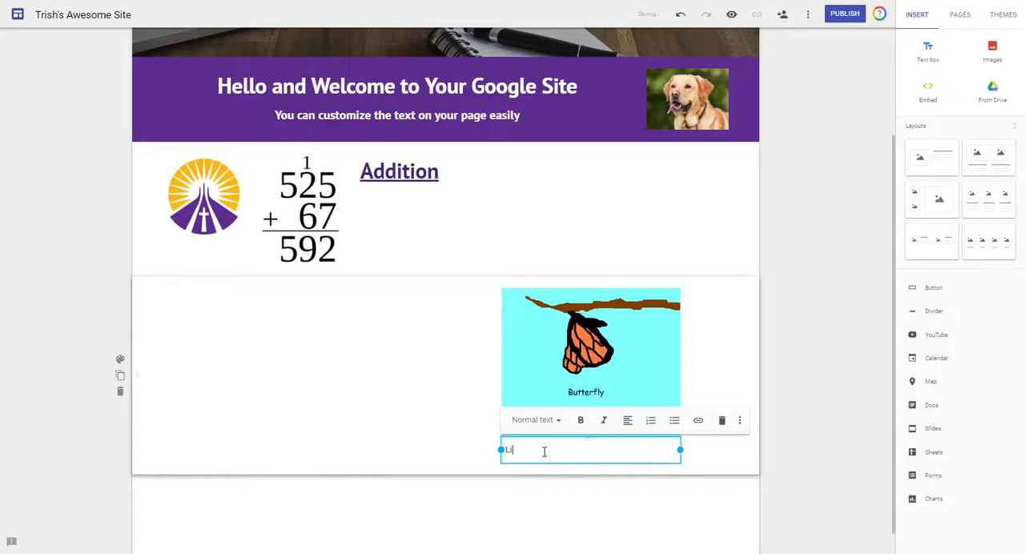
type("fecycle")
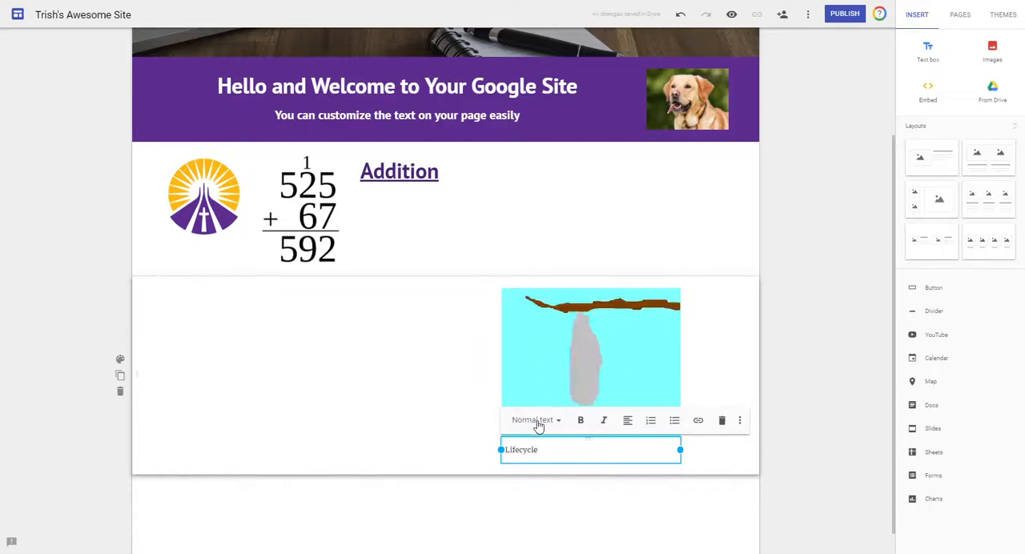
Format the Lifecycle caption as Heading and center it.
left_click(535, 421)
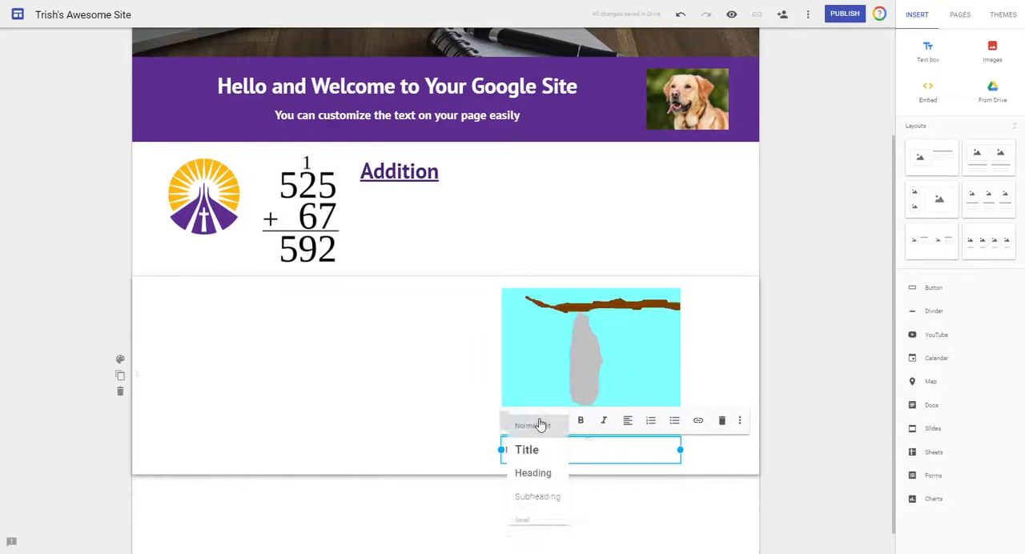
left_click(535, 472)
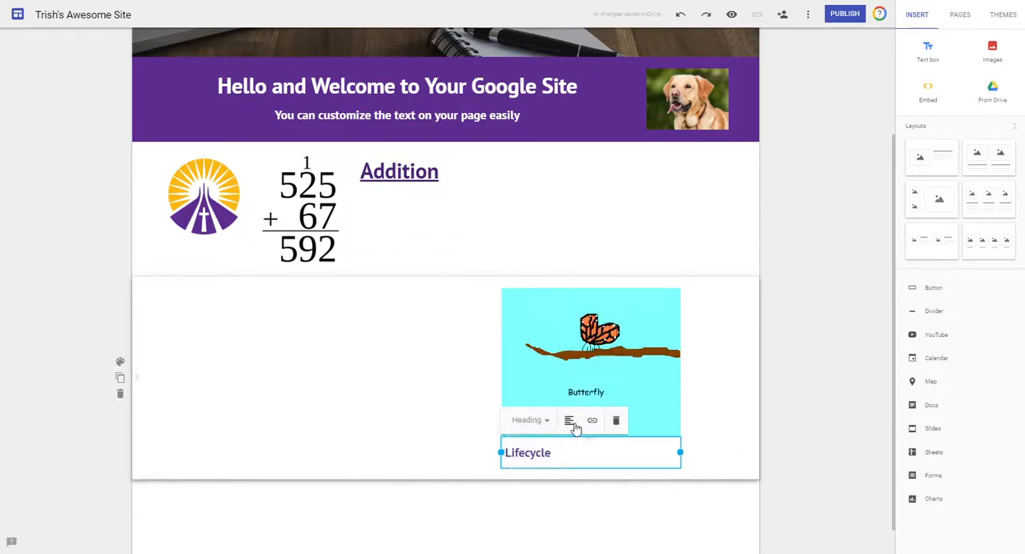
left_click(569, 421)
left_click(571, 445)
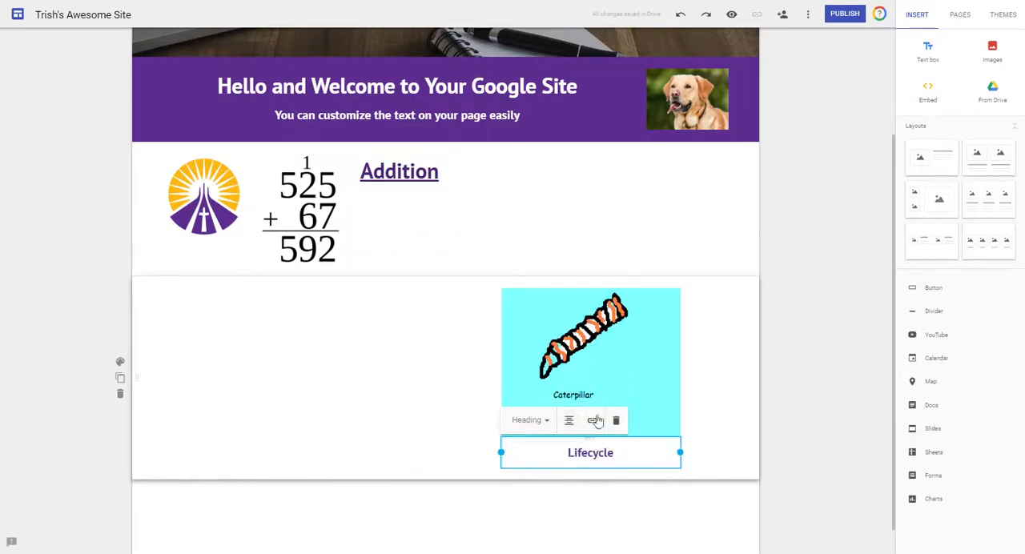
left_click(719, 406)
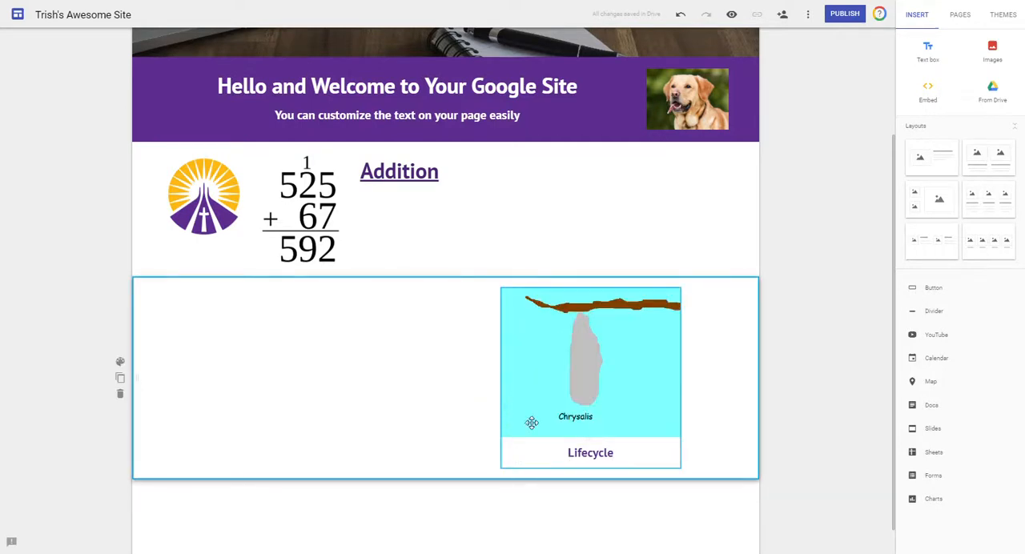
Move the dog photo from the purple banner into the section beside the butterfly GIF and enlarge it to over a third of the page width.
left_click(536, 353)
left_click(333, 316)
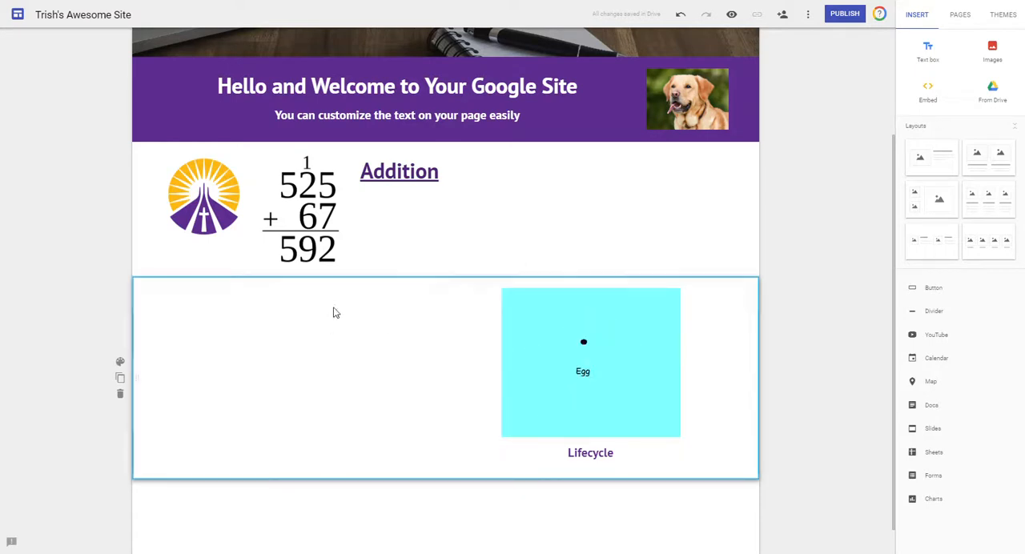
left_click(675, 93)
left_click_drag(679, 88, 414, 323)
left_click_drag(355, 347, 210, 461)
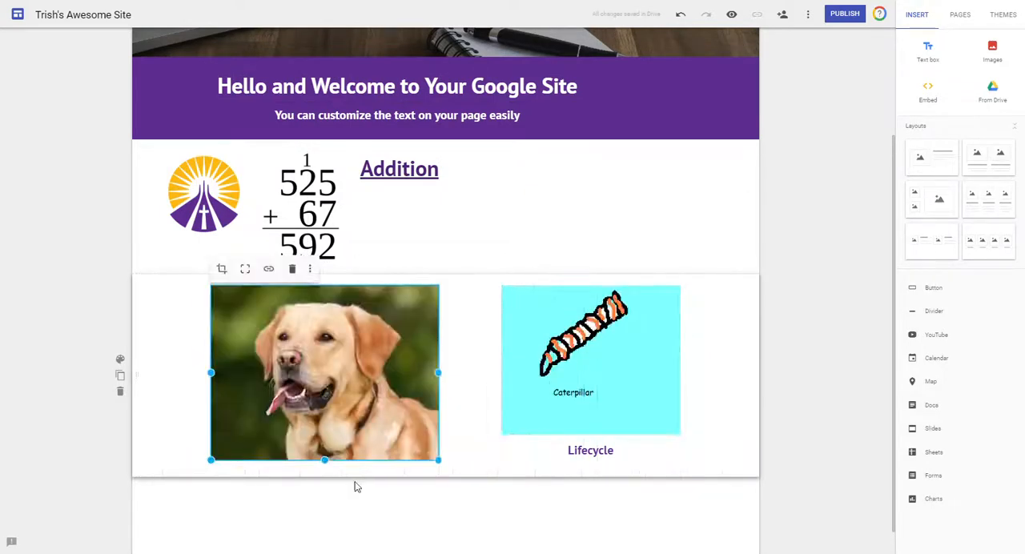
left_click(356, 486)
left_click(327, 309)
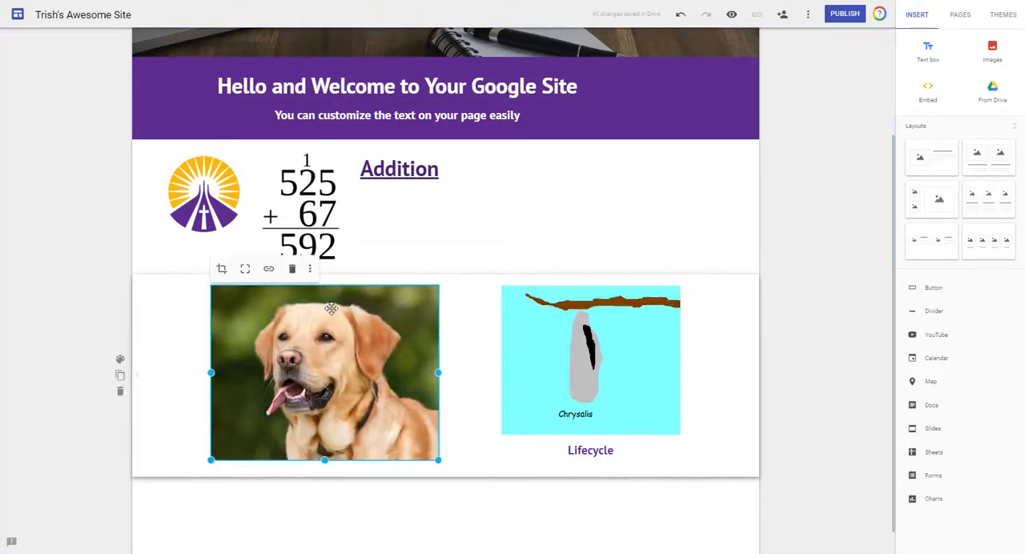
Replace the dog photo with the orange monarch photo from an image search for "butterfly", and uncrop it.
left_click(308, 271)
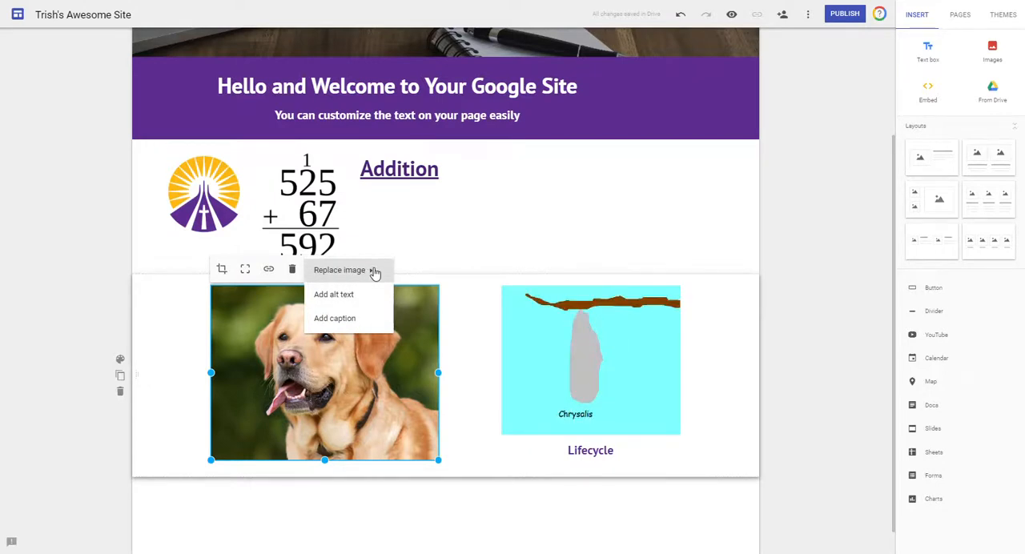
mouse_move(374, 272)
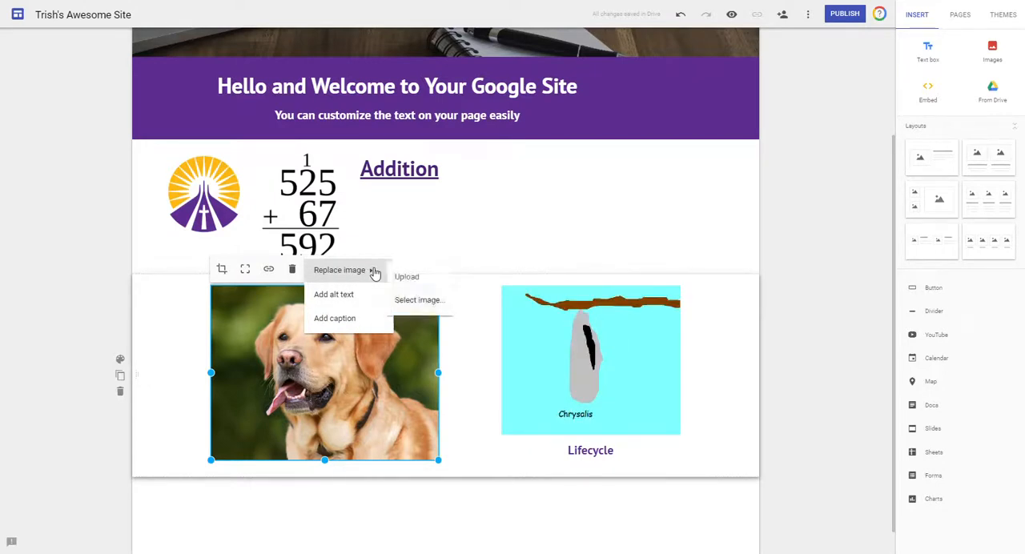
left_click(427, 302)
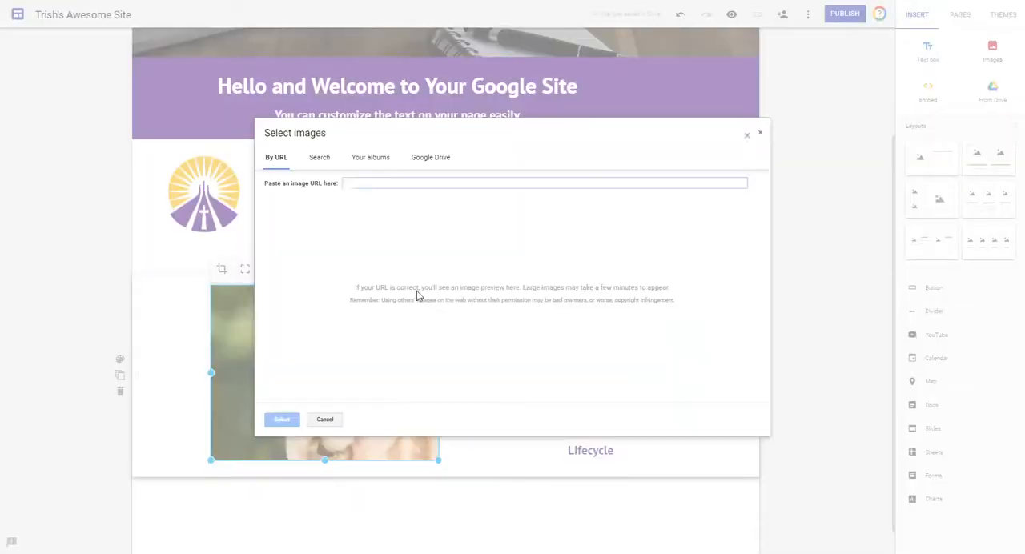
left_click(319, 159)
type("butt")
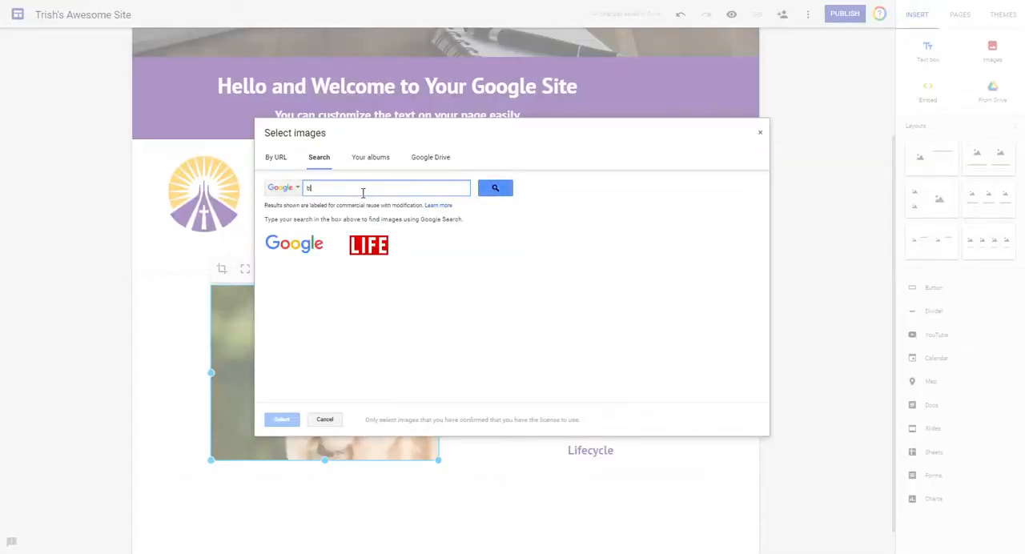
key("Return")
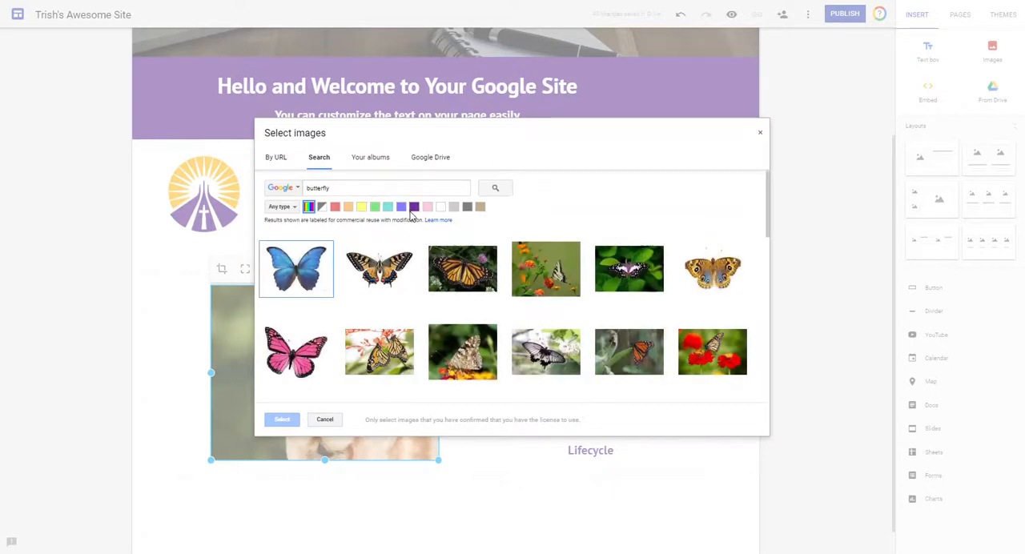
left_click(482, 278)
left_click(282, 418)
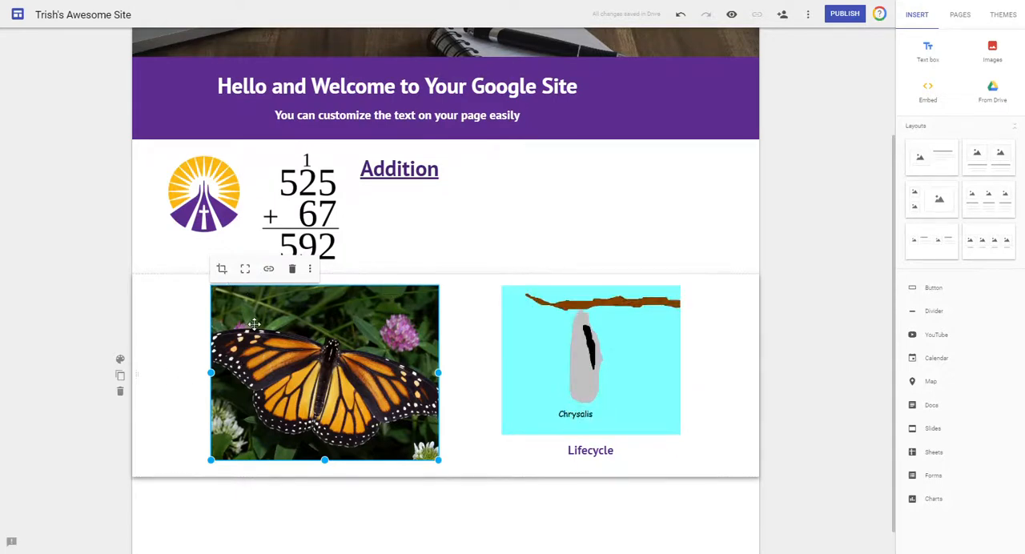
left_click(245, 272)
left_click(376, 492)
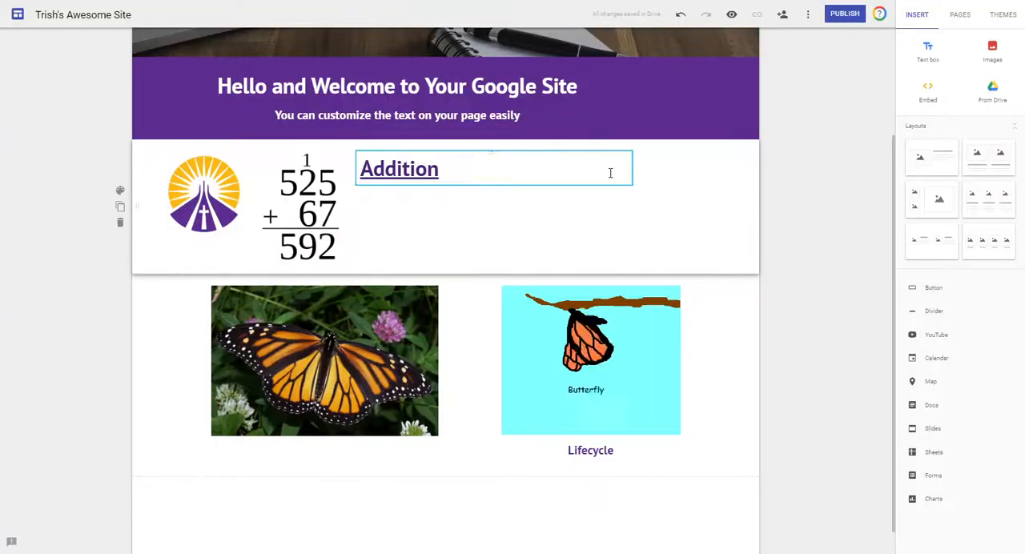
From recent Google Drive files, select the yellow Google Site button drawing, school-main eced logo, Lesson 14, Lesson 13 and Lesson 1 images.
scroll(355, 451, "down", 1)
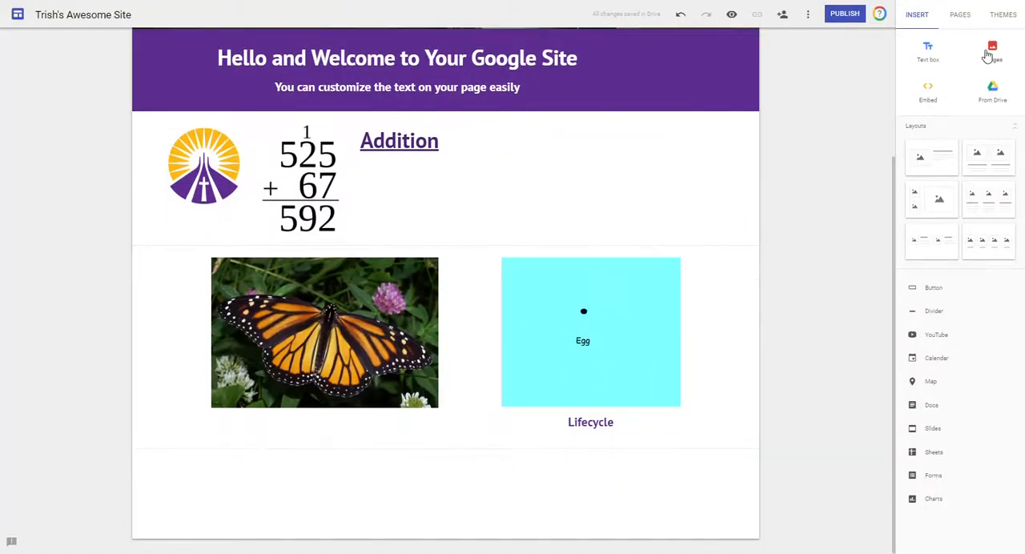
left_click(996, 95)
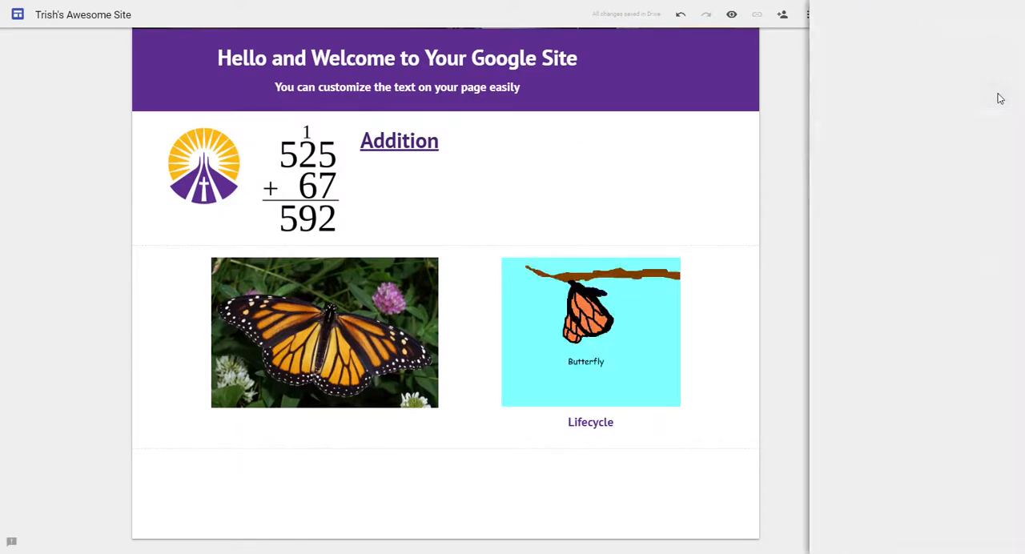
left_click(958, 42)
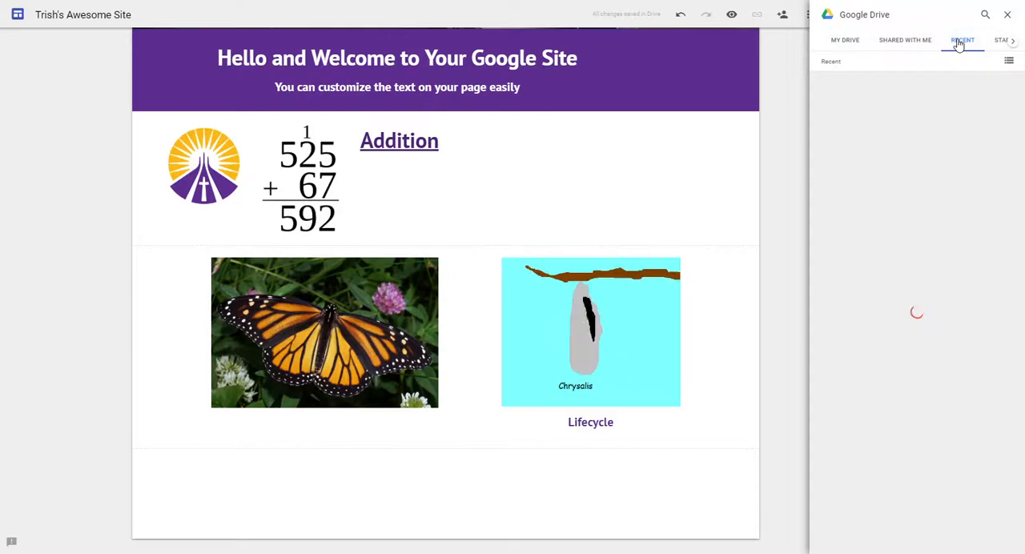
scroll(957, 192, "down", 2)
left_click(875, 209)
left_click(959, 208)
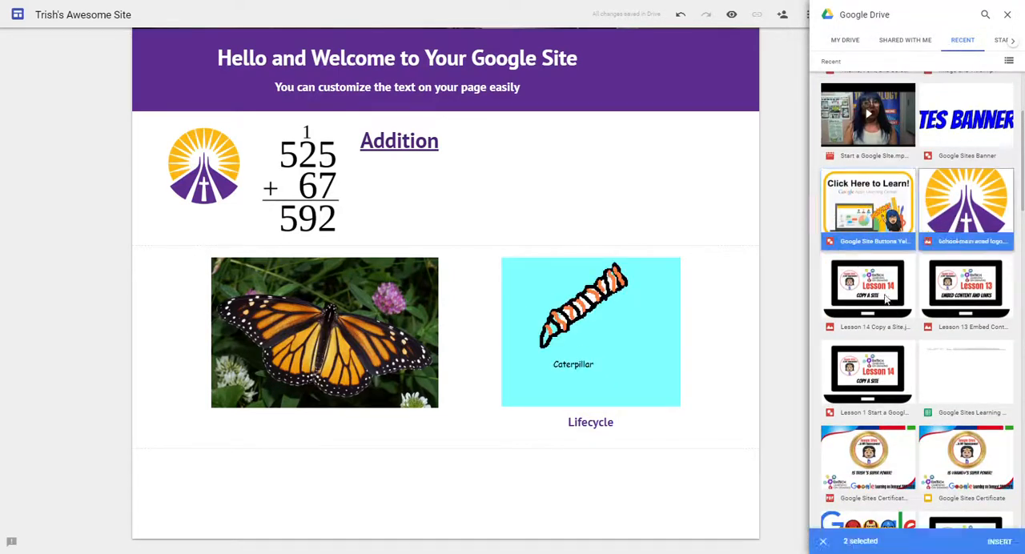
left_click(883, 297)
left_click(956, 296)
left_click(879, 383)
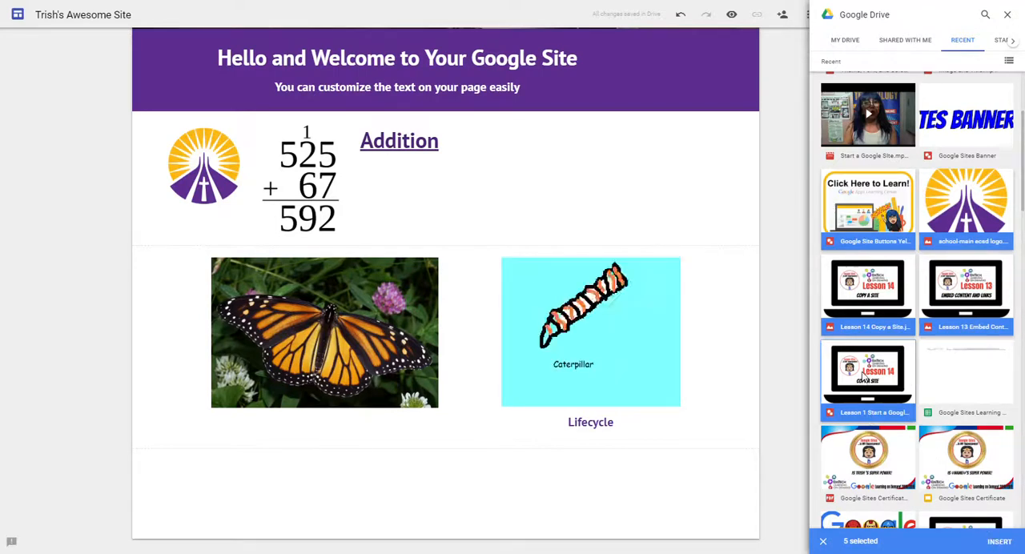
Deselect the Lesson 1 and Google Site button drawings and insert the remaining three Drive images into the page.
left_click(863, 375)
left_click(867, 208)
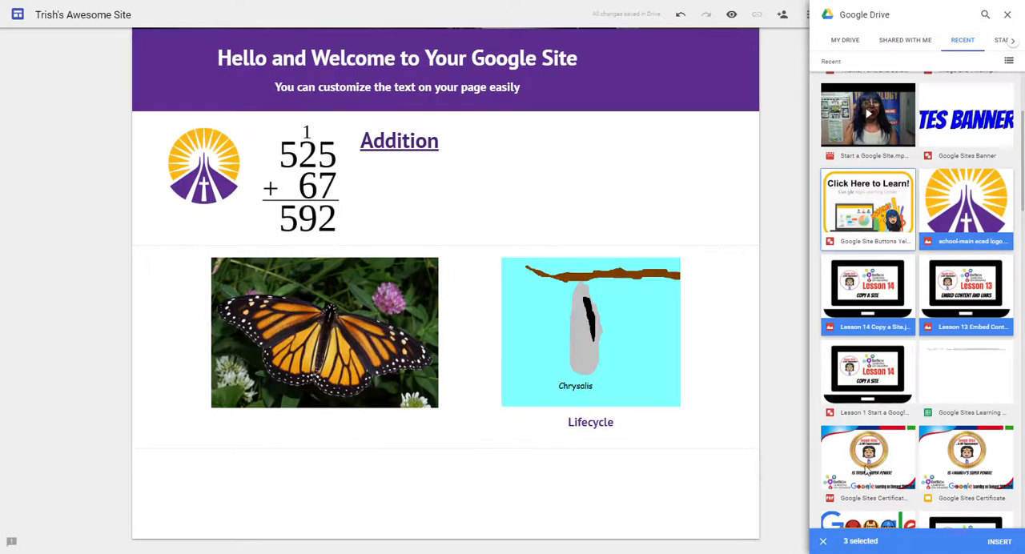
left_click(997, 545)
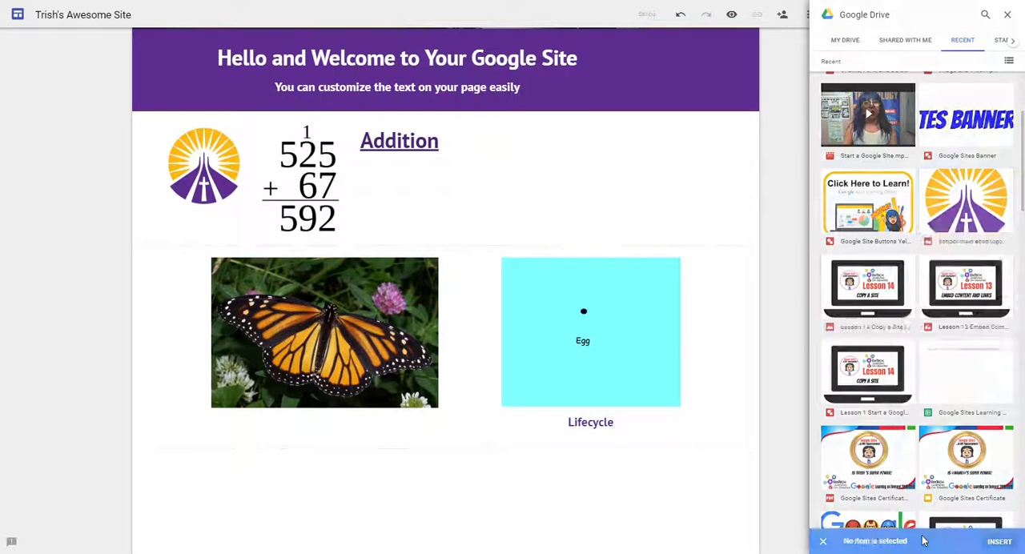
left_click(477, 492)
Place the Lesson 14 "Copy a Site" image in the same section to the left of the monarch photo and uncrop it.
scroll(656, 467, "up", 3)
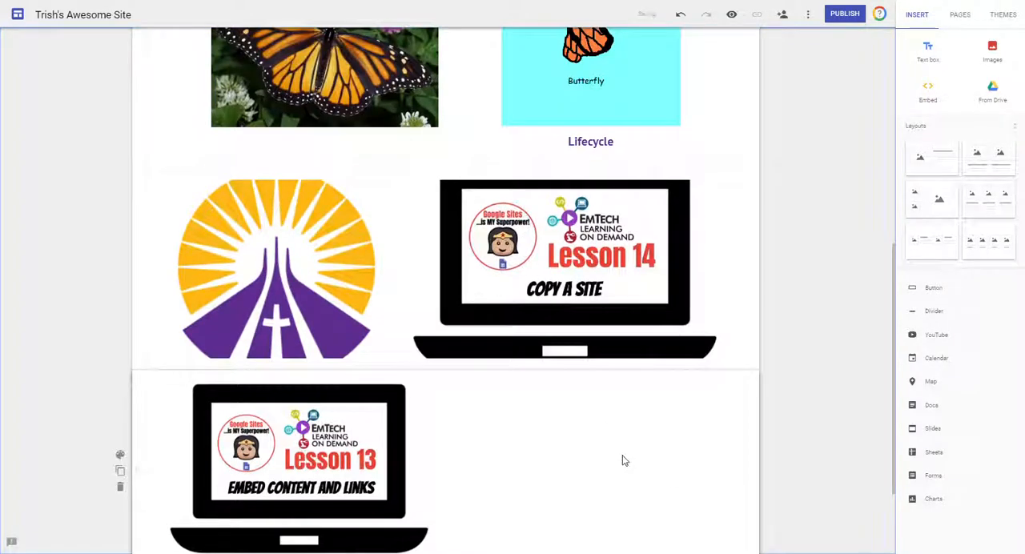
scroll(624, 460, "up", 3)
left_click_drag(625, 461, 183, 236)
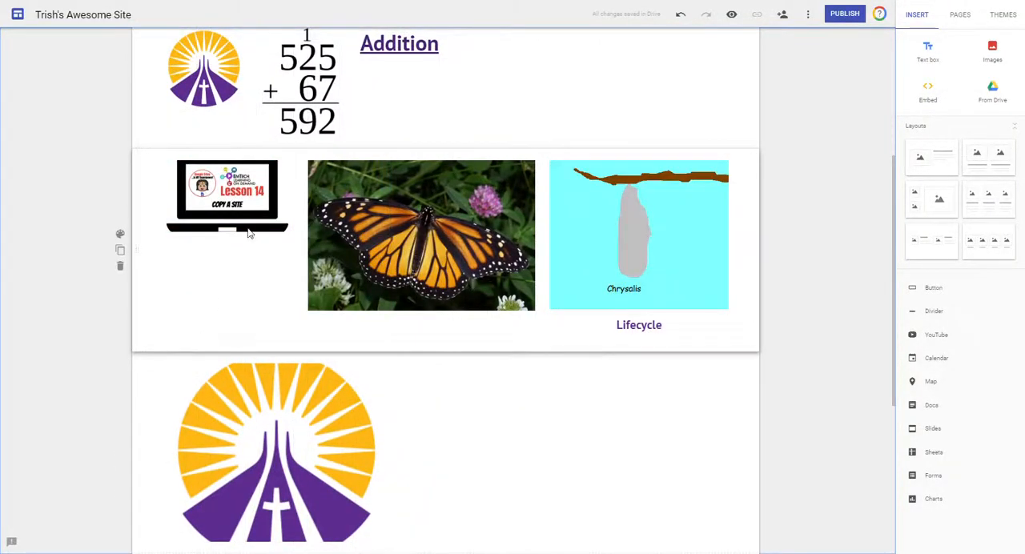
left_click(216, 178)
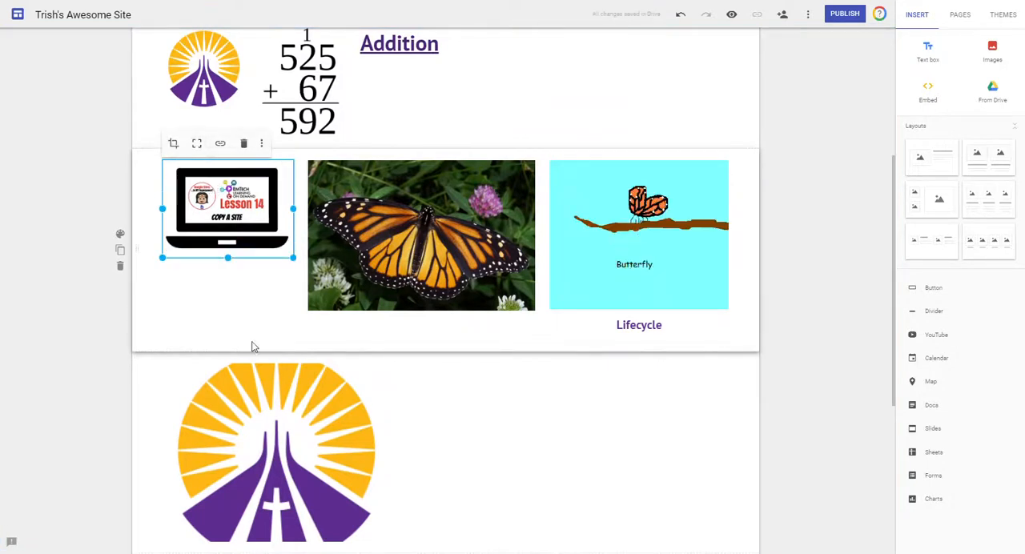
Move the large sunburst logo directly below the Lesson 14 image and uncrop it.
left_click(368, 494)
left_click_drag(368, 494, 236, 294)
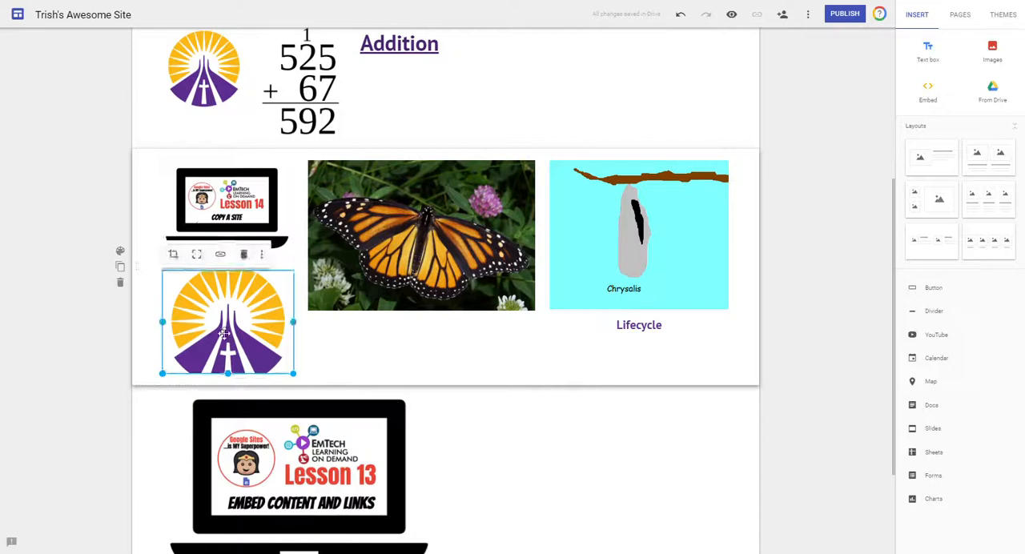
left_click(457, 462)
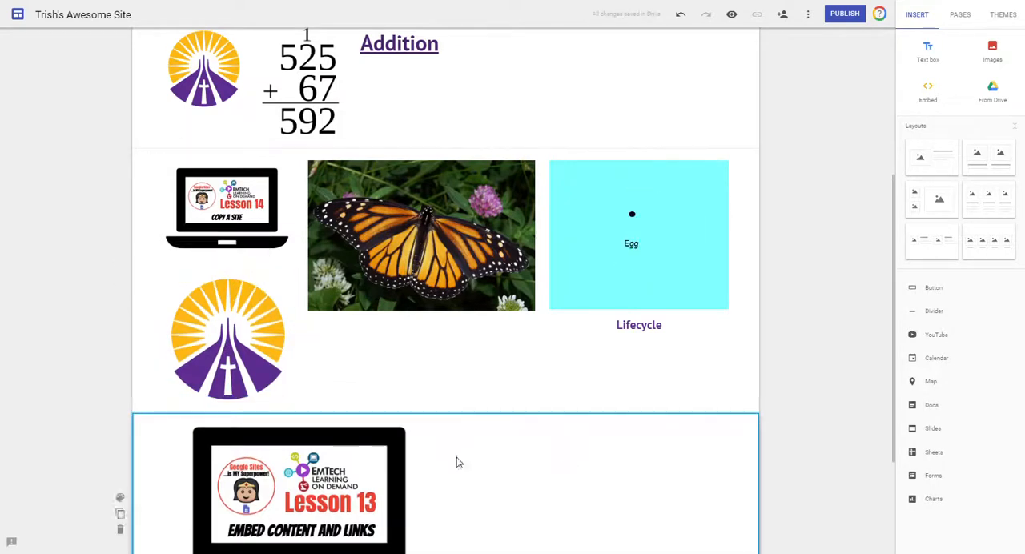
Move the Lesson 13 "Embed Content and Links" image directly below the monarch photo.
left_click_drag(299, 474, 421, 380)
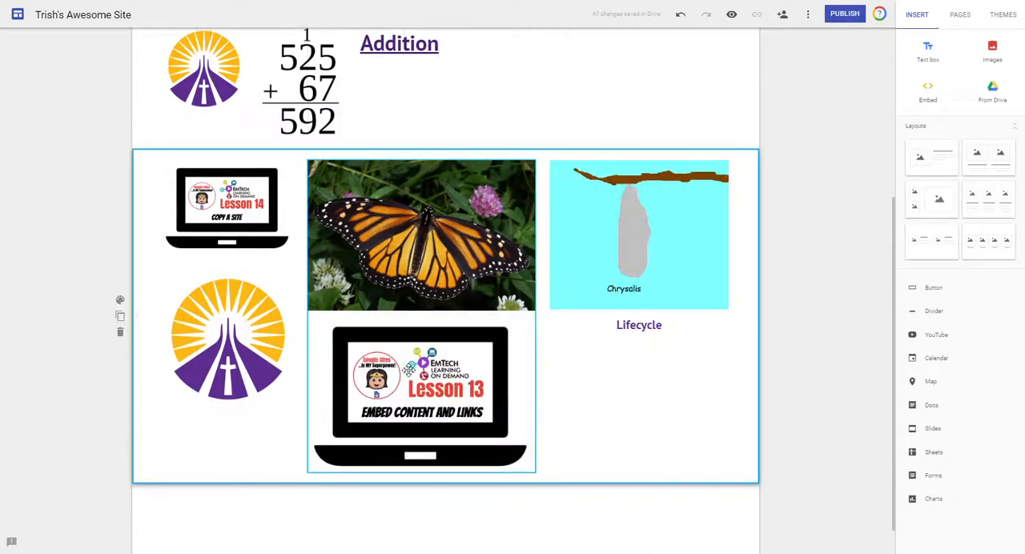
scroll(832, 388, "up", 3)
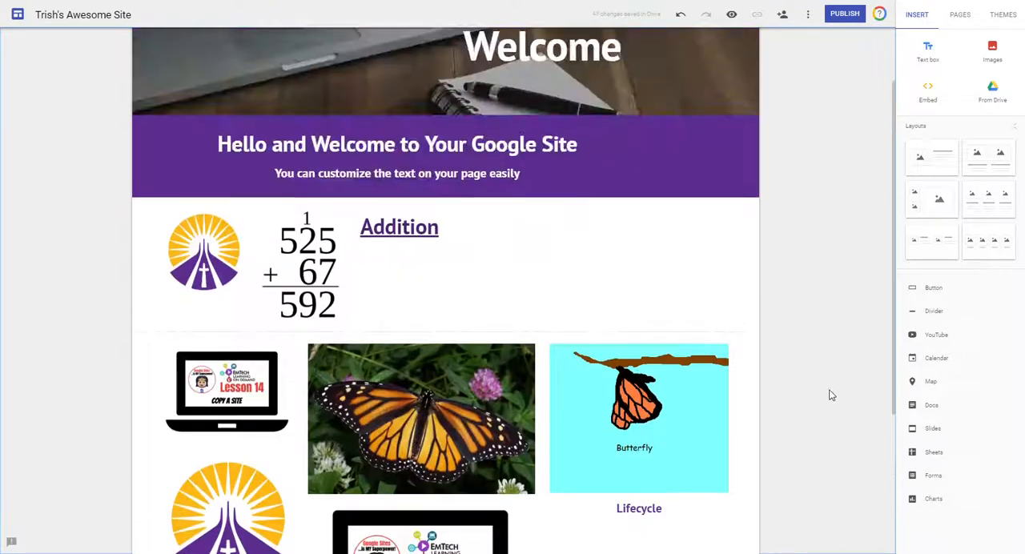
Select the column group that holds the Lesson 14 image and the sunburst logo.
scroll(831, 395, "down", 1)
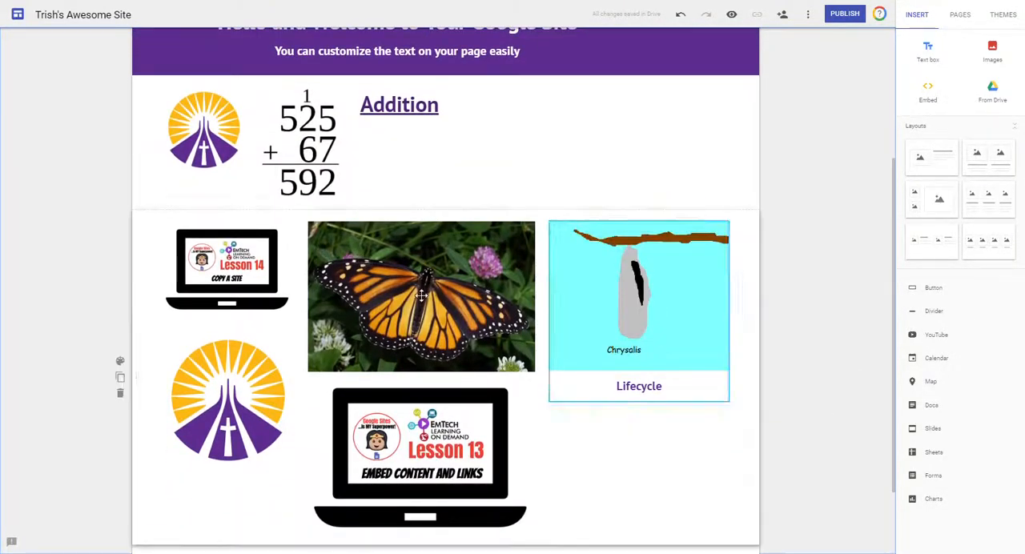
left_click(235, 263)
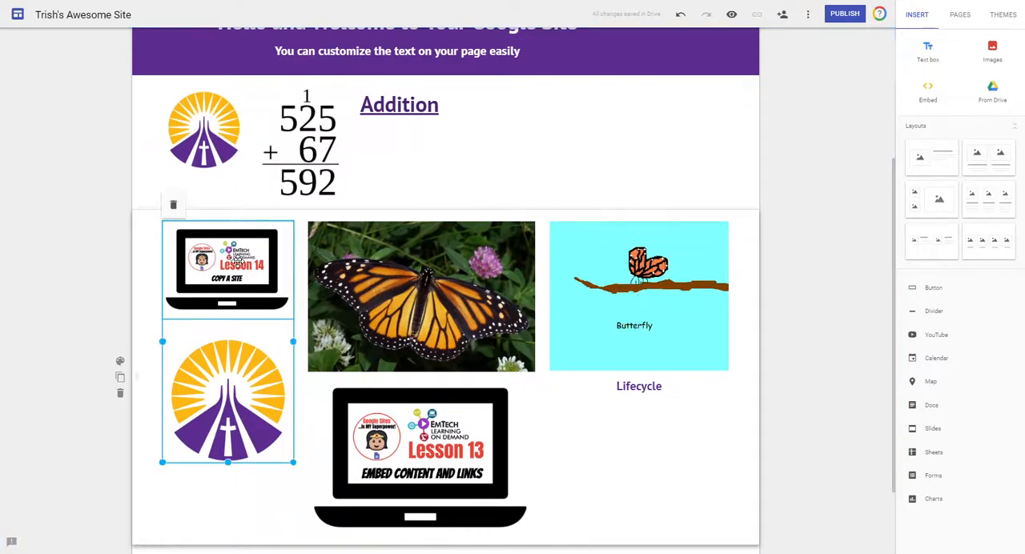